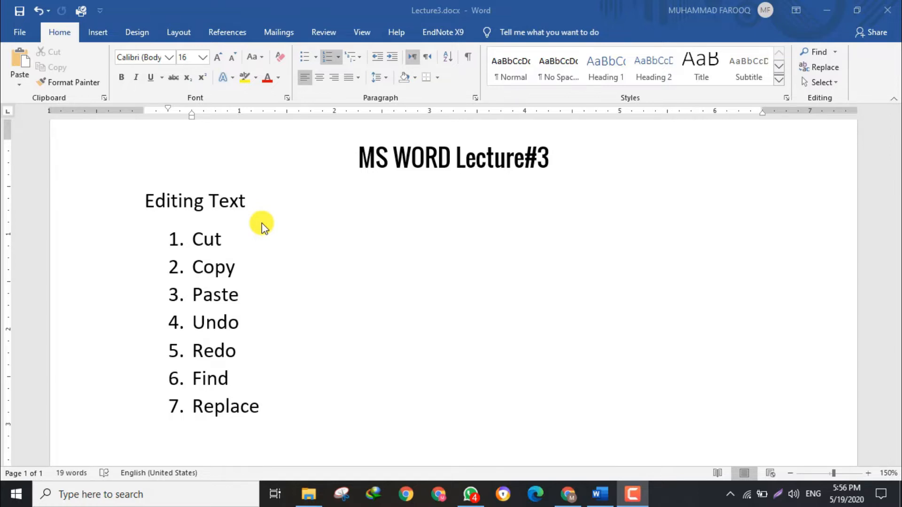
Generate sample text below the numbered list with the formula =rand(2,2).
{"action": "left_click_drag", "start_coordinate": [898, 137], "coordinate": [897, 225]}
{"action": "double_click", "coordinate": [171, 260]}
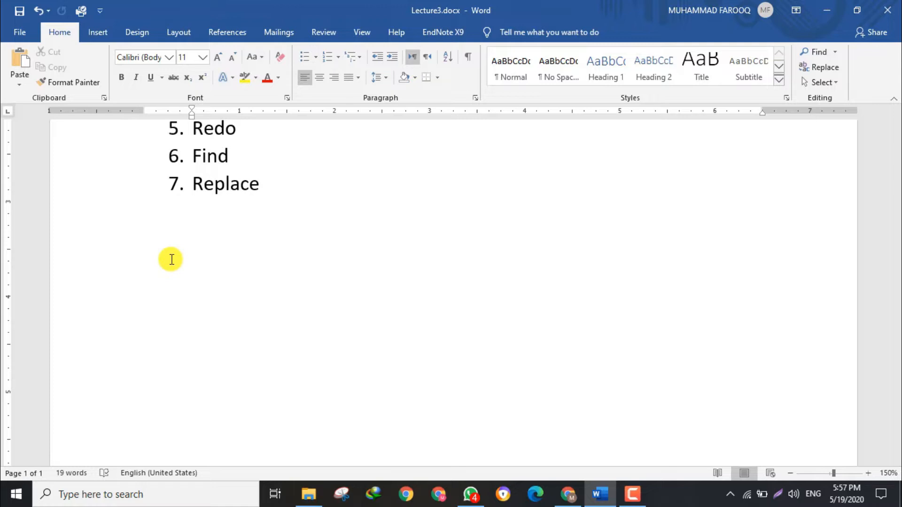
{"action": "type", "text": "=rand()"}
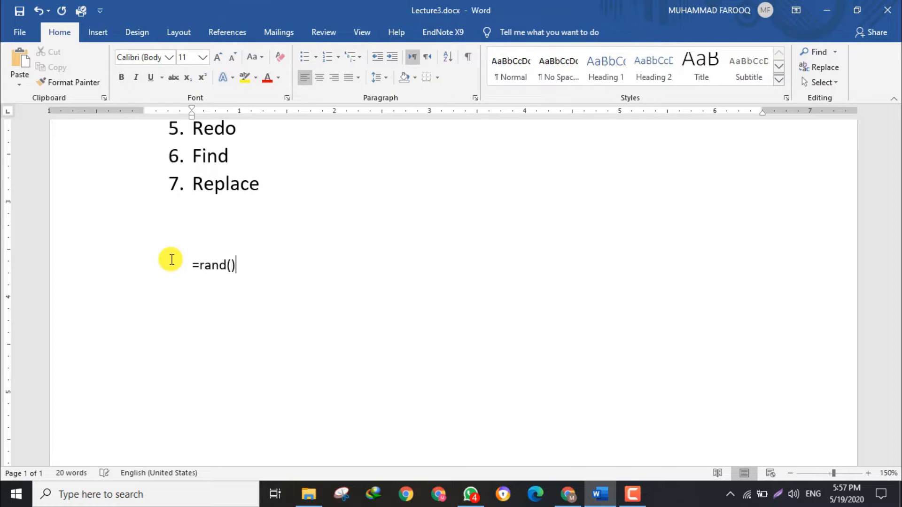
{"action": "type", "text": "2,2"}
{"action": "key", "text": "Right"}
{"action": "key", "text": "Return"}
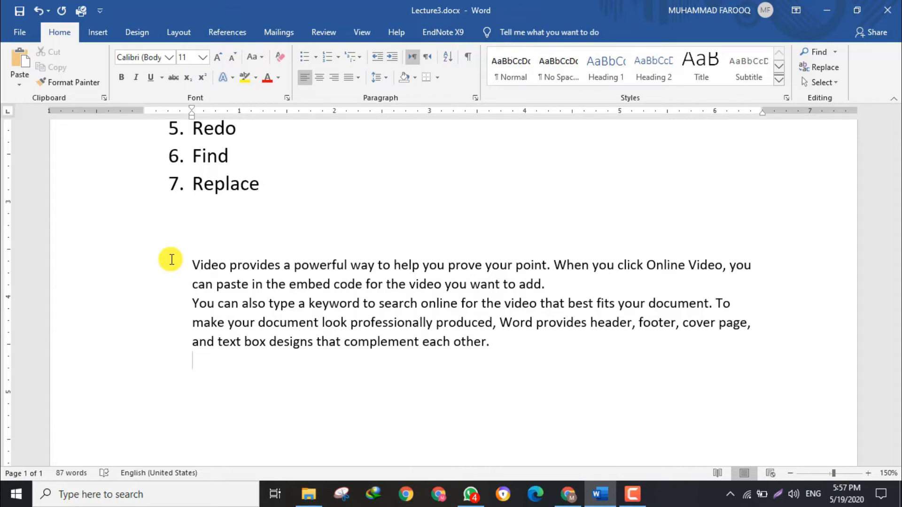
Undo the generated text and highlight the two arguments of the =rand(2,2) formula in turn.
{"action": "key", "text": "ctrl+z"}
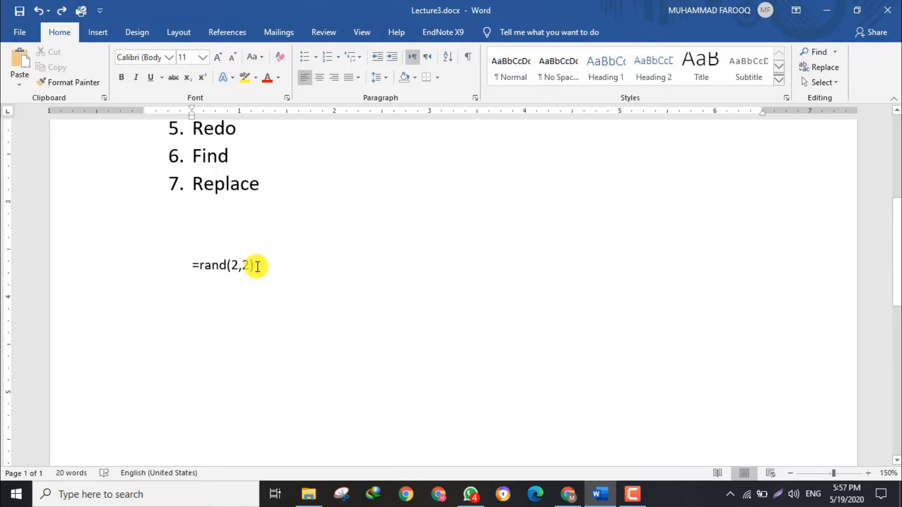
{"action": "left_click_drag", "start_coordinate": [257, 265], "coordinate": [181, 264]}
{"action": "left_click", "coordinate": [232, 266]}
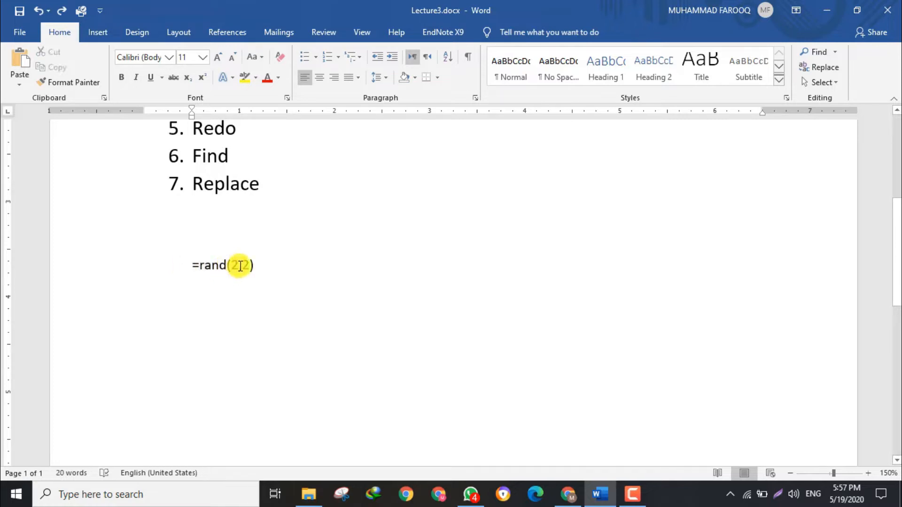
{"action": "double_click", "coordinate": [233, 266]}
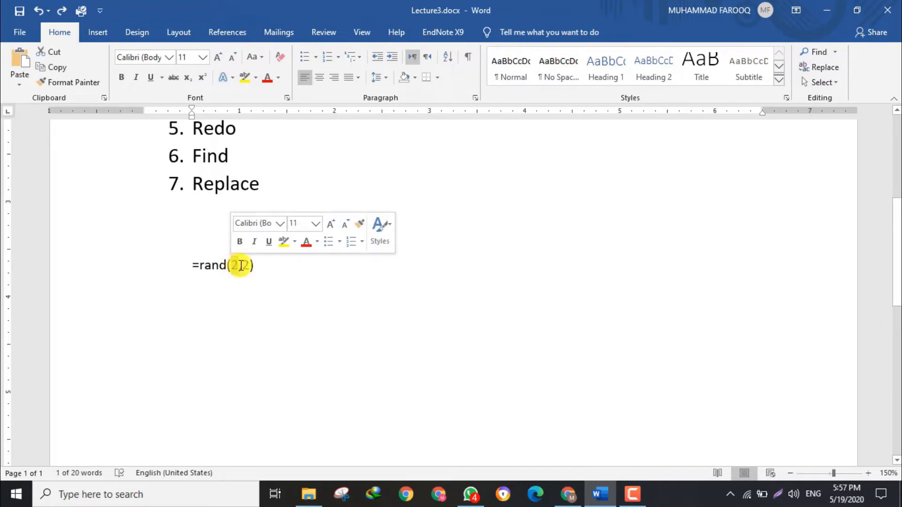
{"action": "double_click", "coordinate": [248, 265]}
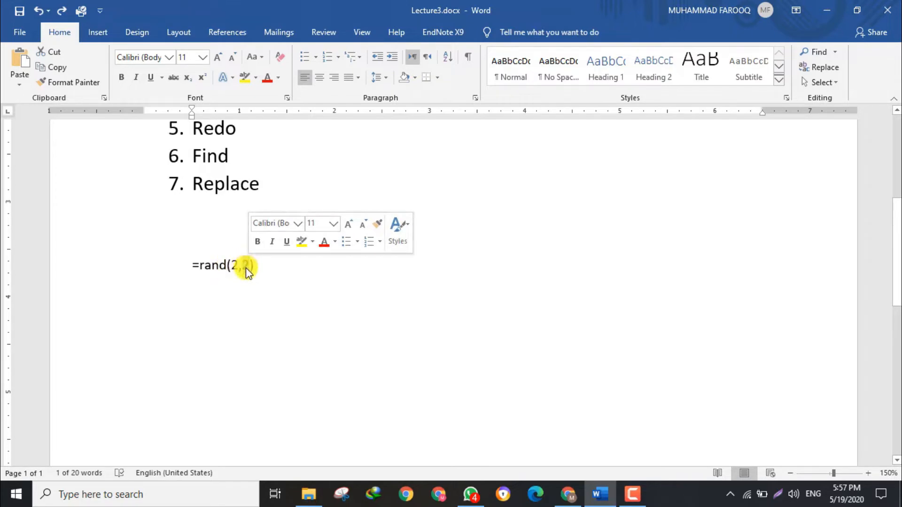
{"action": "left_click", "coordinate": [249, 266]}
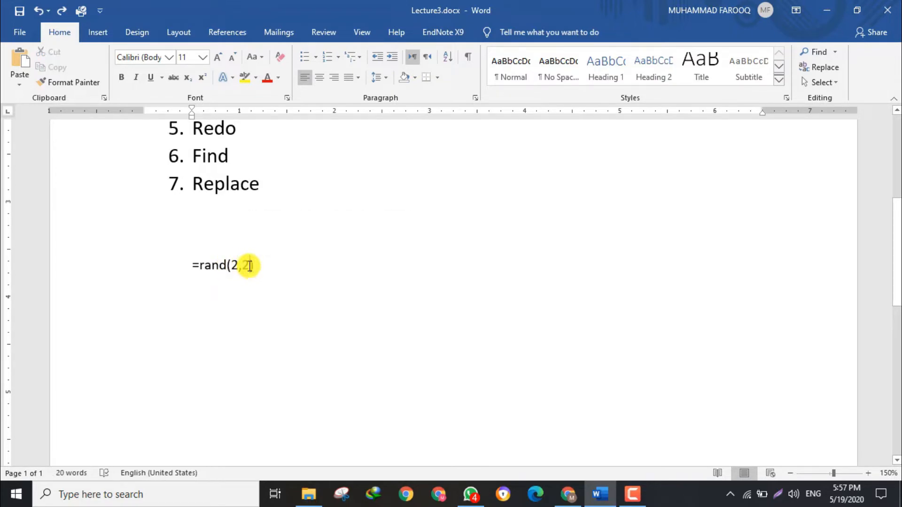
Change the formula to =rand(5,3) and generate the sample text from it.
{"action": "left_click_drag", "start_coordinate": [250, 264], "coordinate": [232, 266]}
{"action": "left_click", "coordinate": [239, 266]}
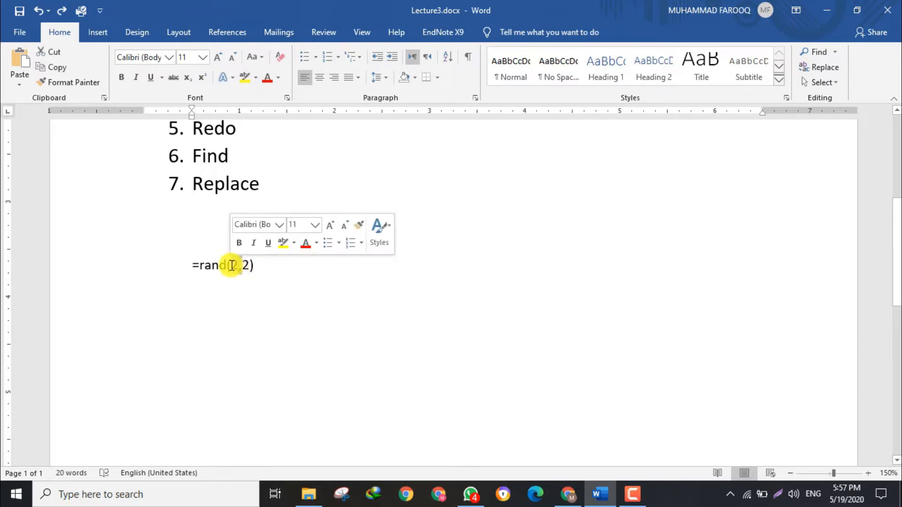
{"action": "type", "text": "5"}
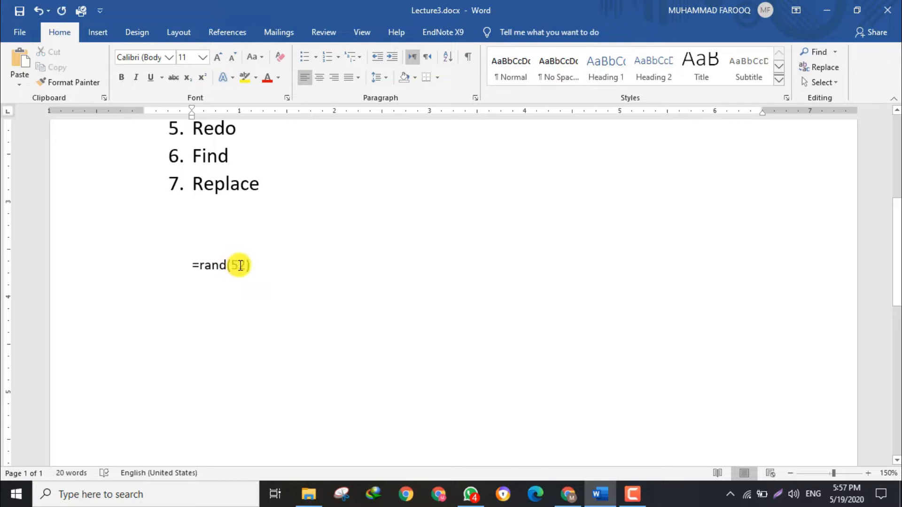
{"action": "type", "text": ",2"}
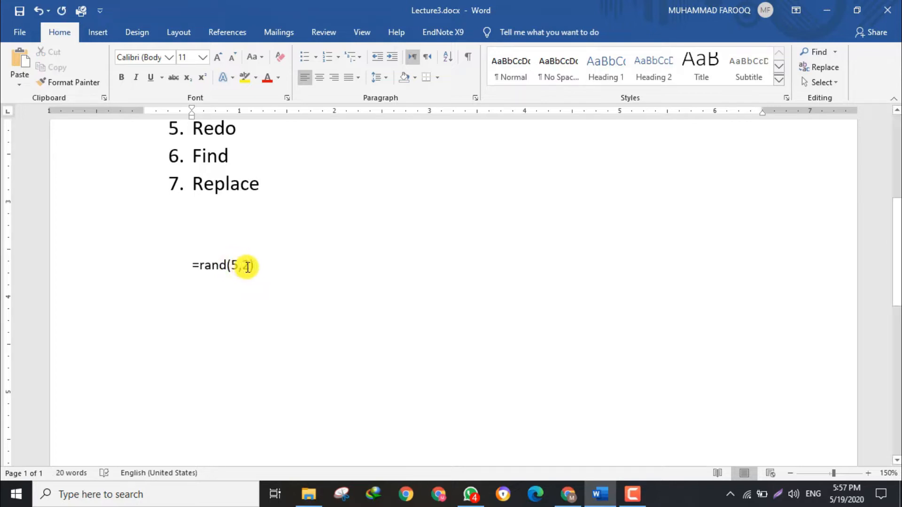
{"action": "left_click_drag", "start_coordinate": [249, 265], "coordinate": [242, 264]}
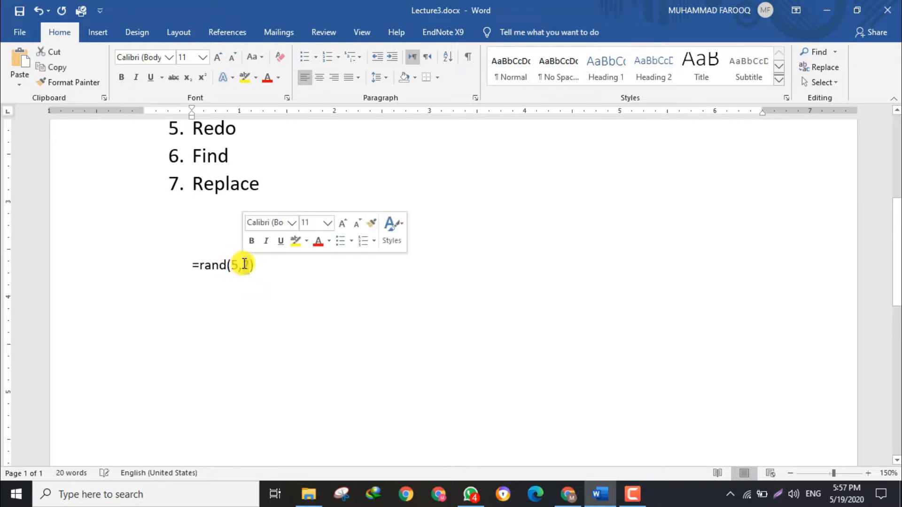
{"action": "type", "text": "3"}
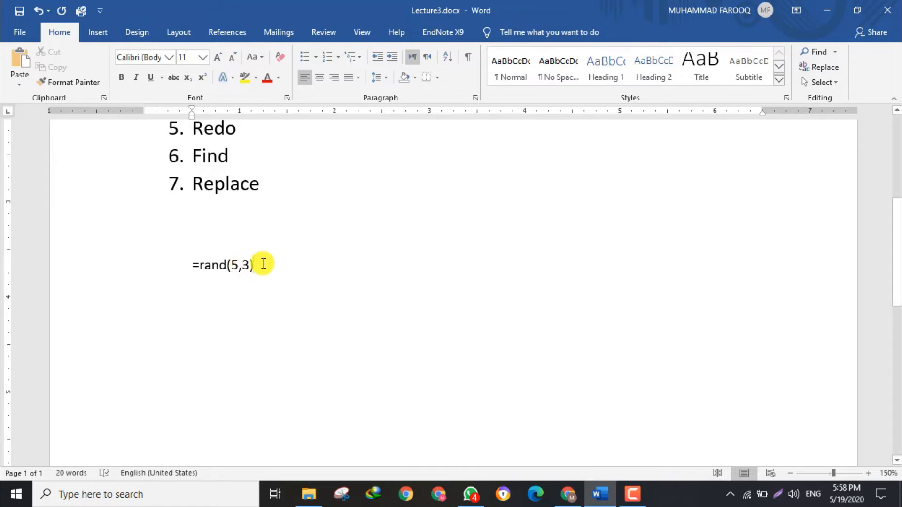
{"action": "key", "text": "Return"}
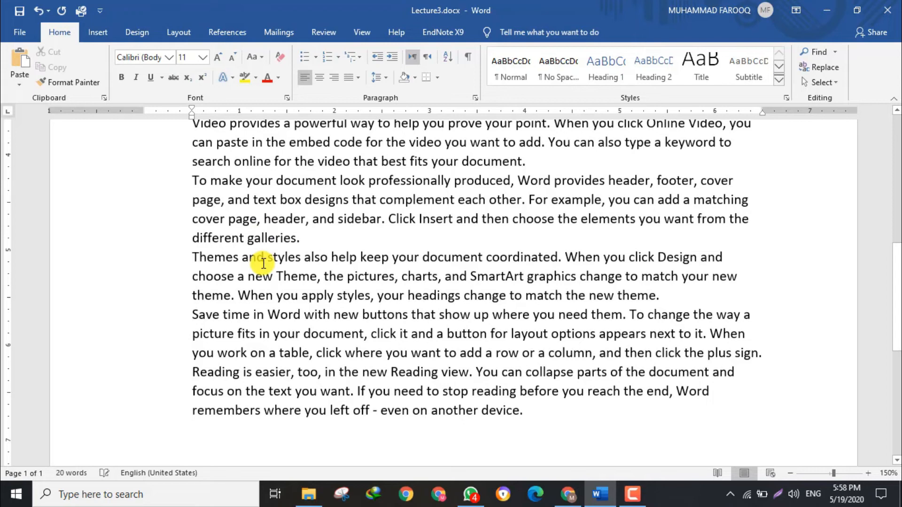
Undo and redo the five-paragraph text generation, look over the paragraphs, and undo it again.
{"action": "left_click_drag", "start_coordinate": [895, 264], "coordinate": [898, 238]}
{"action": "key", "text": "ctrl+z"}
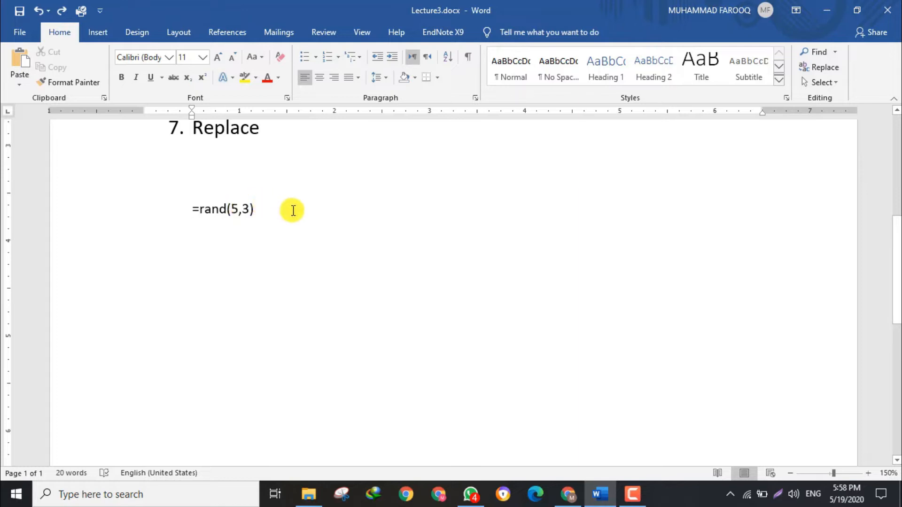
{"action": "key", "text": "ctrl+y"}
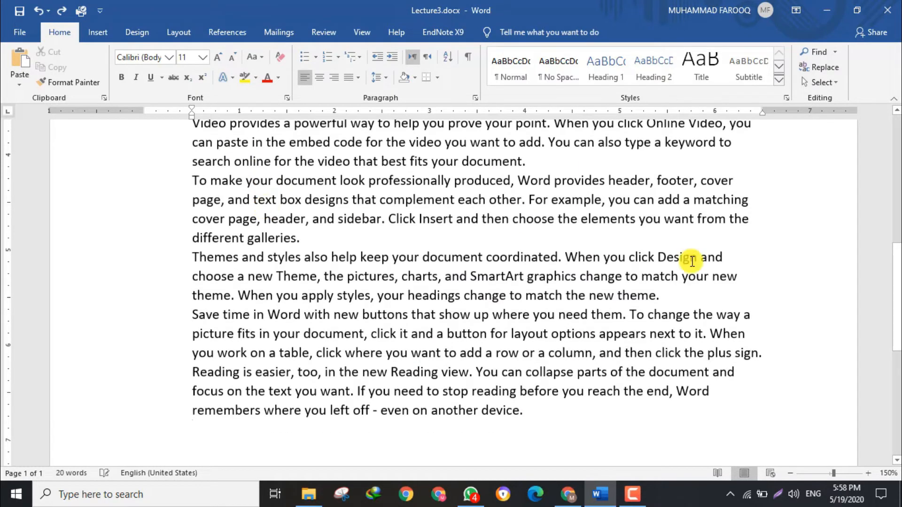
{"action": "scroll", "coordinate": [899, 288], "scroll_direction": "up", "scroll_amount": 3}
{"action": "scroll", "coordinate": [898, 291], "scroll_direction": "down", "scroll_amount": 2}
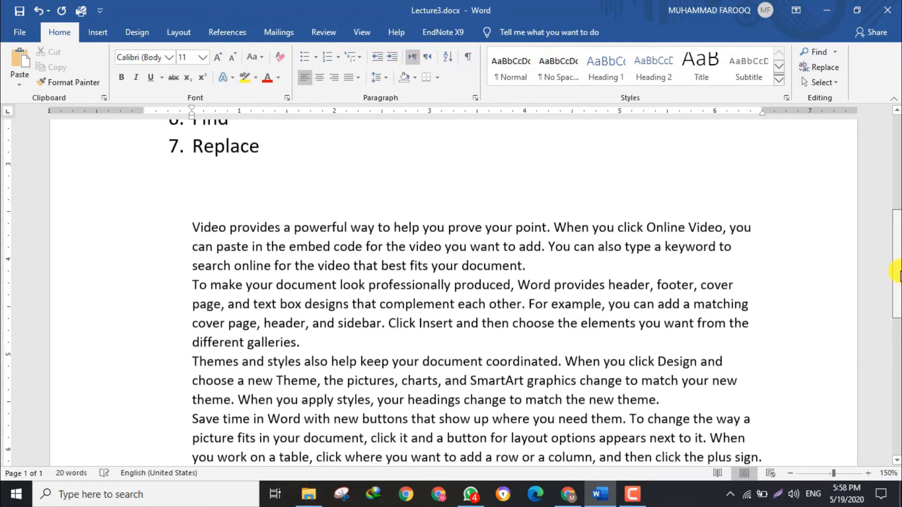
{"action": "left_click_drag", "start_coordinate": [901, 294], "coordinate": [897, 272]}
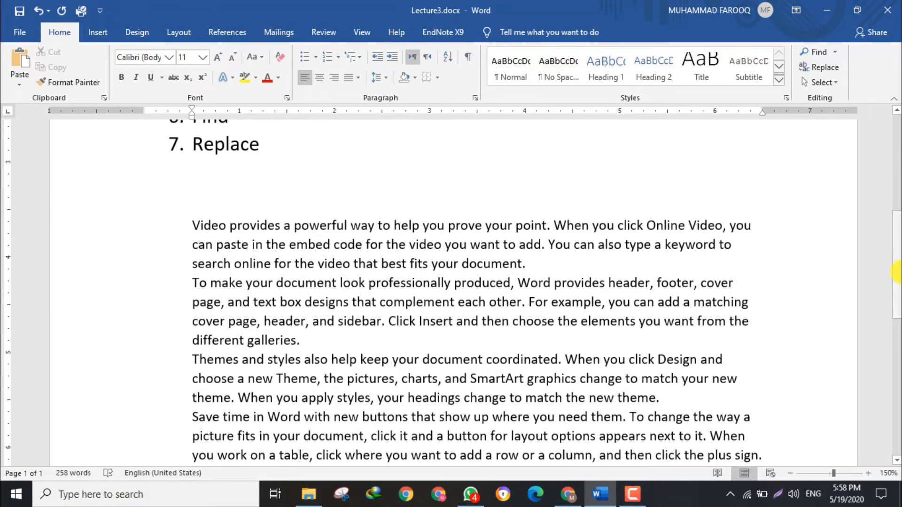
{"action": "key", "text": "ctrl+z"}
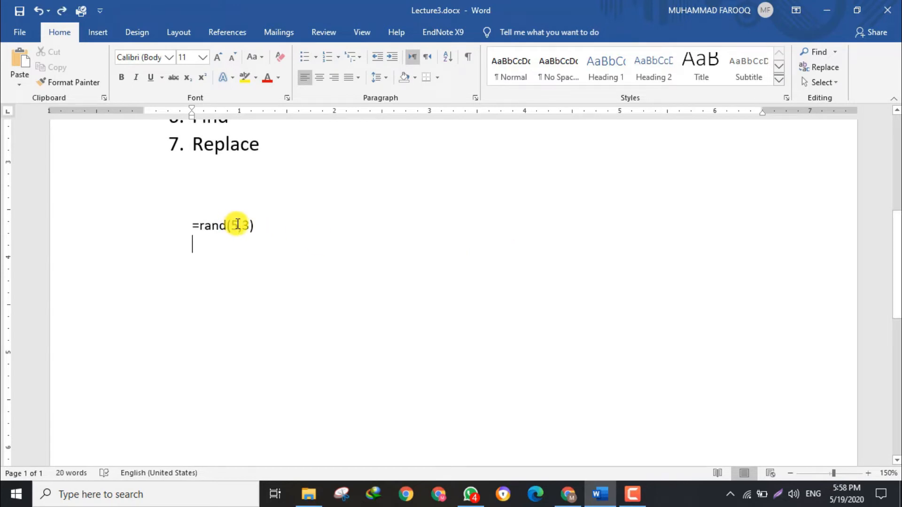
Set both arguments of the rand formula to 2 and generate the sample text.
{"action": "left_click", "coordinate": [237, 224]}
{"action": "key", "text": "BackSpace"}
{"action": "type", "text": "2"}
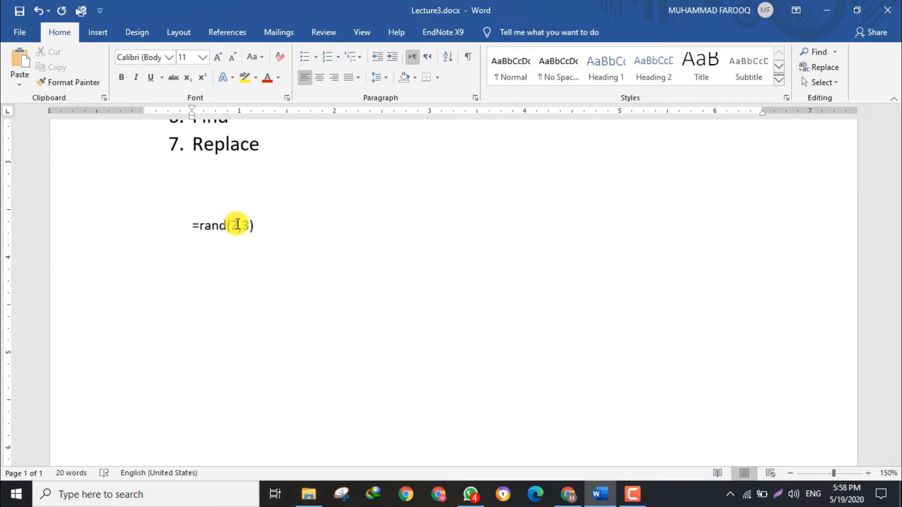
{"action": "key", "text": "BackSpace"}
{"action": "type", "text": "2"}
{"action": "key", "text": "Return"}
Highlight each of the two generated paragraphs in turn to review them.
{"action": "left_click_drag", "start_coordinate": [189, 224], "coordinate": [548, 244]}
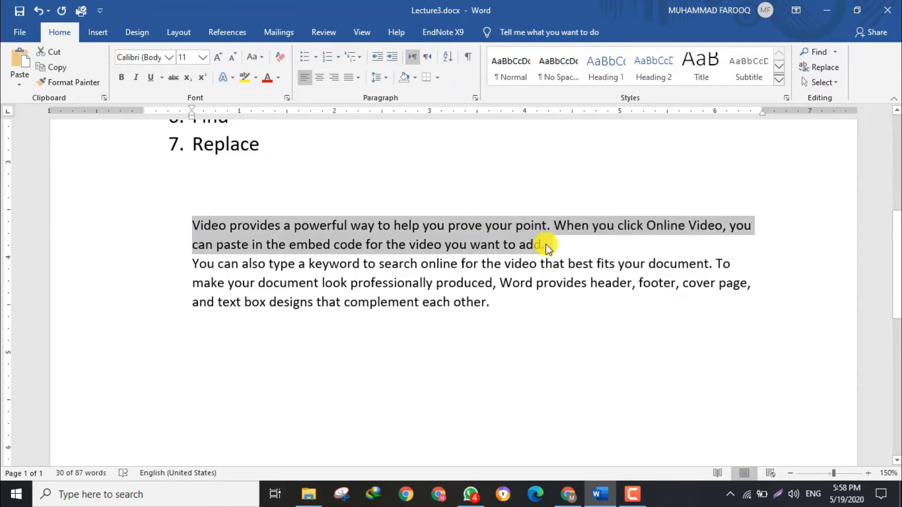
{"action": "left_click", "coordinate": [546, 245]}
{"action": "left_click_drag", "start_coordinate": [192, 260], "coordinate": [492, 303]}
{"action": "left_click", "coordinate": [492, 303]}
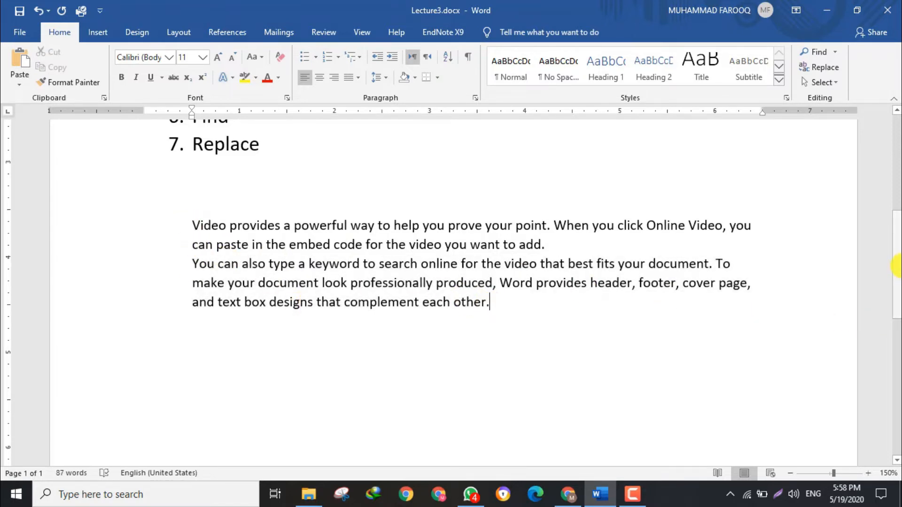
Cut the sentence "Video provides a powerful way to help you prove your point." and paste it on a new line below the paragraphs.
{"action": "mouse_move", "coordinate": [897, 261]}
{"action": "left_mouse_down"}
{"action": "mouse_move", "coordinate": [898, 213]}
{"action": "mouse_move", "coordinate": [899, 249]}
{"action": "left_mouse_up"}
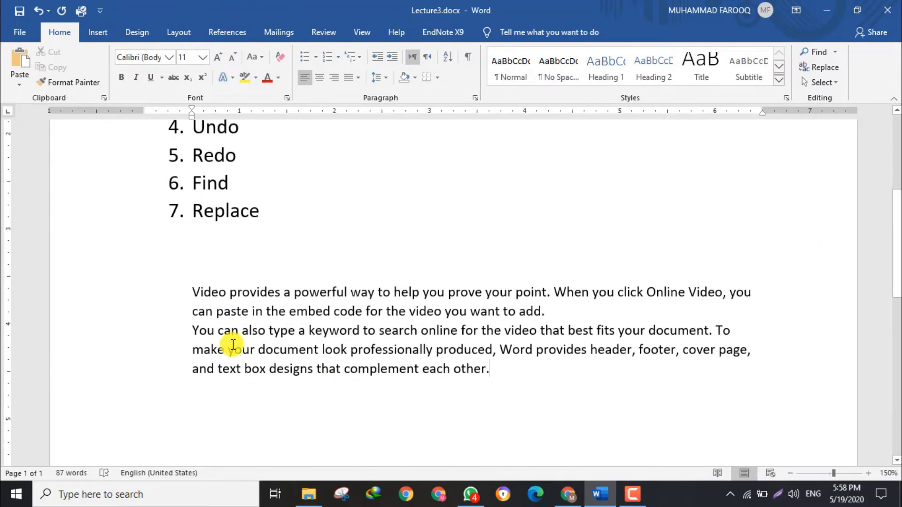
{"action": "left_click_drag", "start_coordinate": [193, 292], "coordinate": [551, 292]}
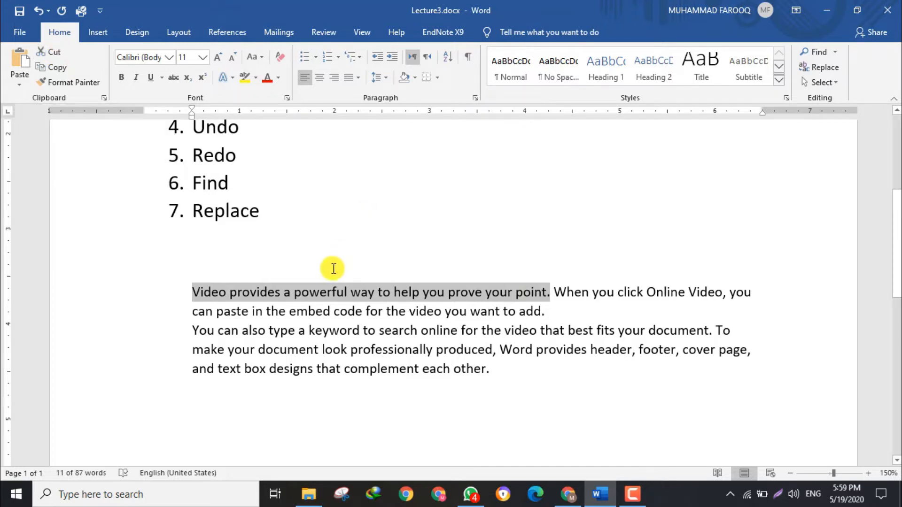
{"action": "left_click", "coordinate": [55, 54]}
{"action": "left_click", "coordinate": [512, 360]}
{"action": "key", "text": "Return"}
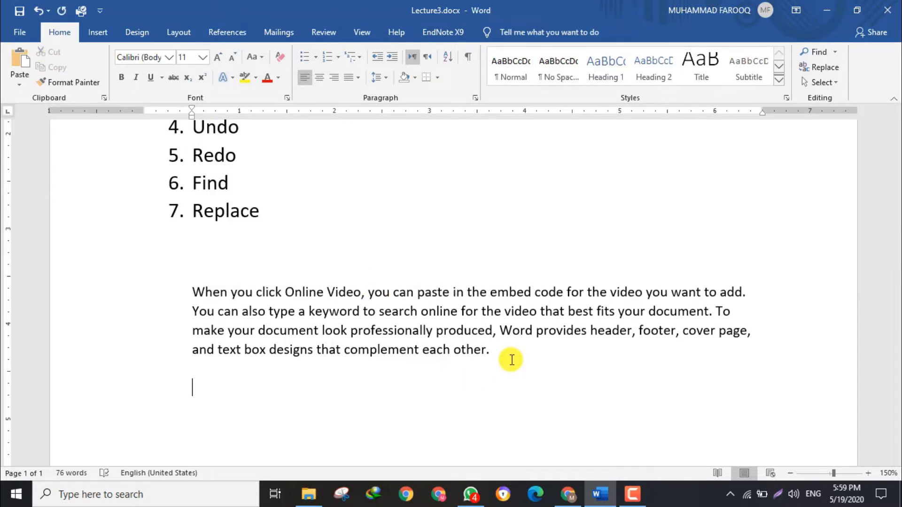
{"action": "left_click", "coordinate": [17, 73]}
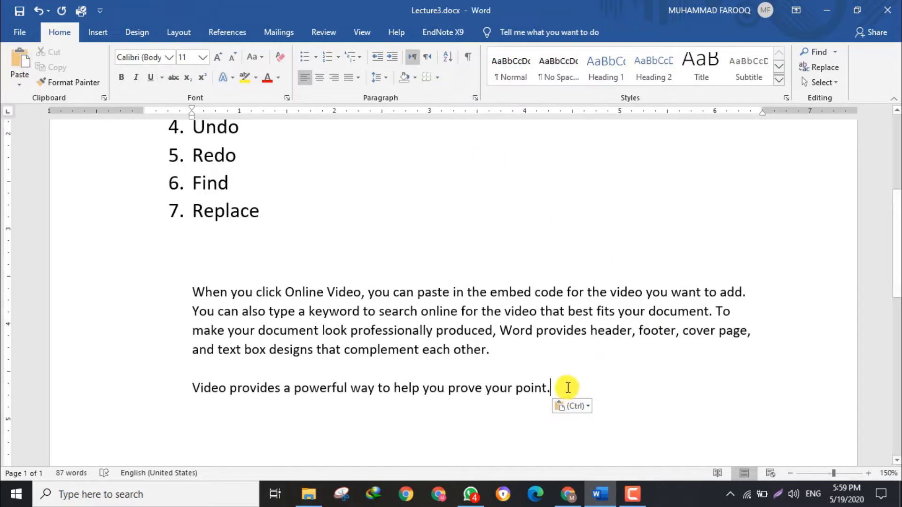
Add an empty pair of square brackets after each of the seven list items, from Cut to Replace.
{"action": "left_click_drag", "start_coordinate": [898, 221], "coordinate": [897, 174]}
{"action": "left_click", "coordinate": [249, 201]}
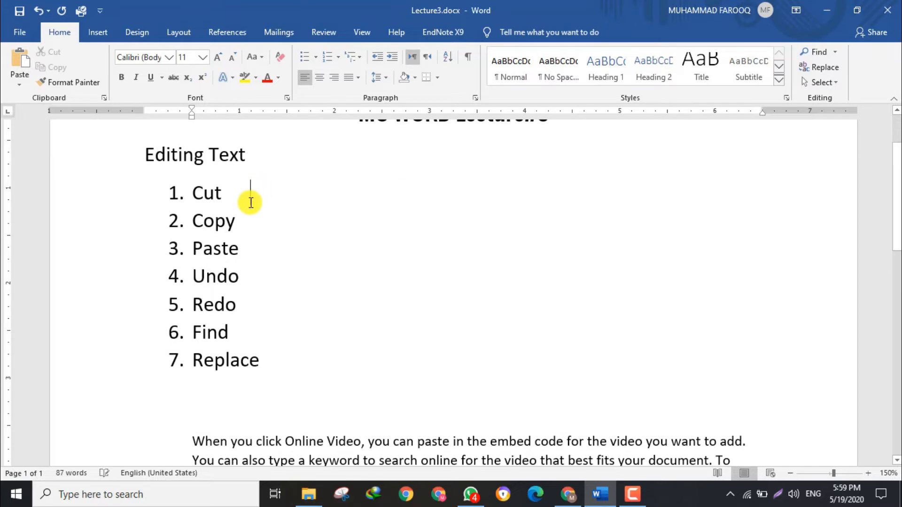
{"action": "type", "text": "()"}
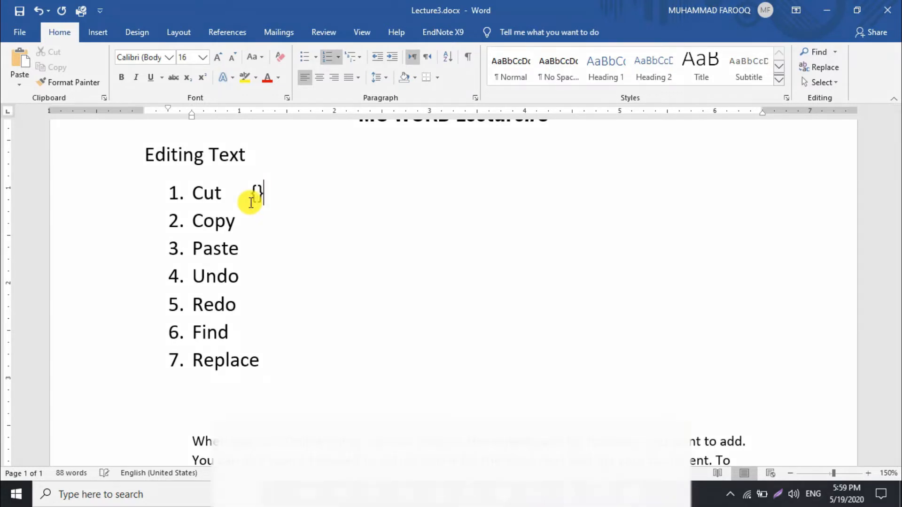
{"action": "key", "text": "Left"}
{"action": "type", "text": "[]"}
{"action": "key", "text": "Down"}
{"action": "type", "text": "[]"}
{"action": "key", "text": "Down"}
{"action": "type", "text": "[]"}
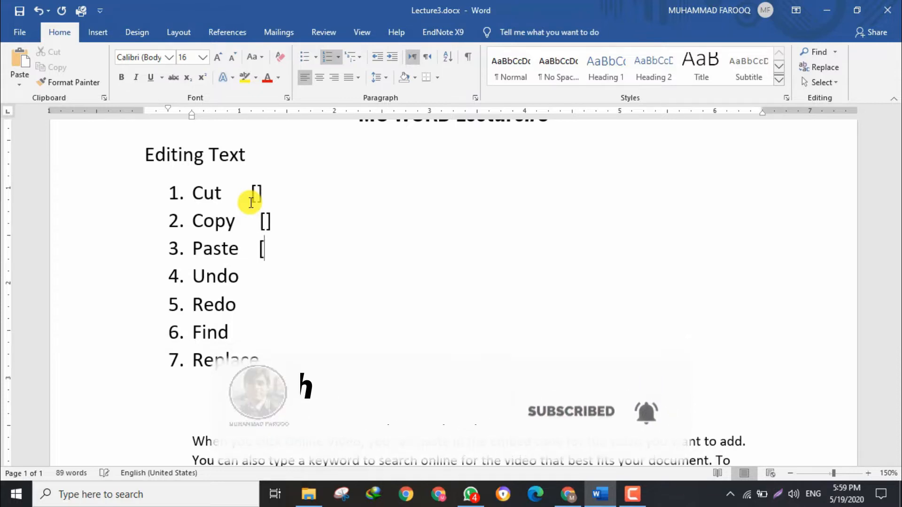
{"action": "key", "text": "Down"}
{"action": "type", "text": "[]"}
{"action": "key", "text": "Down"}
{"action": "type", "text": "]]"}
{"action": "key", "text": "Down"}
{"action": "type", "text": "[]"}
{"action": "key", "text": "Down"}
{"action": "type", "text": "[]"}
Enter the shortcut Ctrl+x inside the brackets beside Cut.
{"action": "key", "text": "Up"}
{"action": "key", "text": "Up"}
{"action": "key", "text": "Up"}
{"action": "key", "text": "Up"}
{"action": "key", "text": "Up"}
{"action": "key", "text": "Up"}
{"action": "key", "text": "Up"}
{"action": "key", "text": "Down"}
{"action": "key", "text": "Left"}
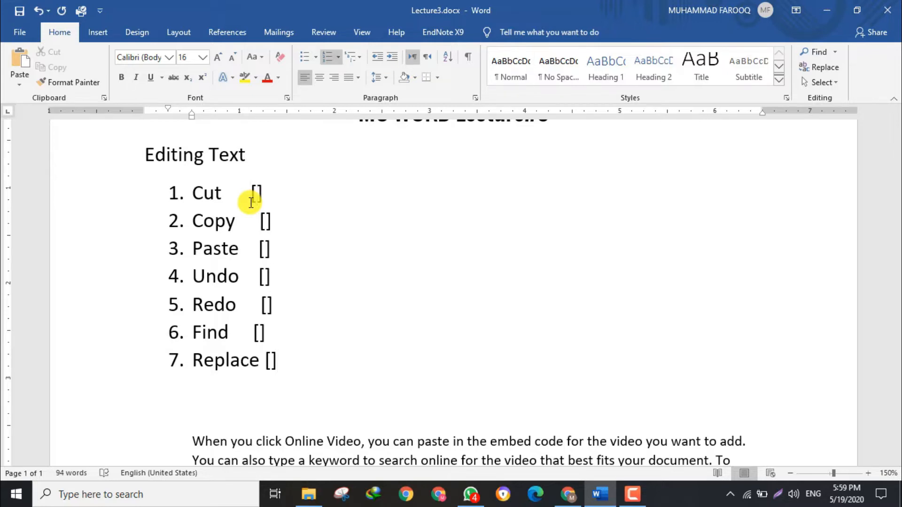
{"action": "type", "text": "Ctrl+x"}
Enter the shortcut Ctrl+C inside the brackets beside Copy.
{"action": "left_click", "coordinate": [266, 219]}
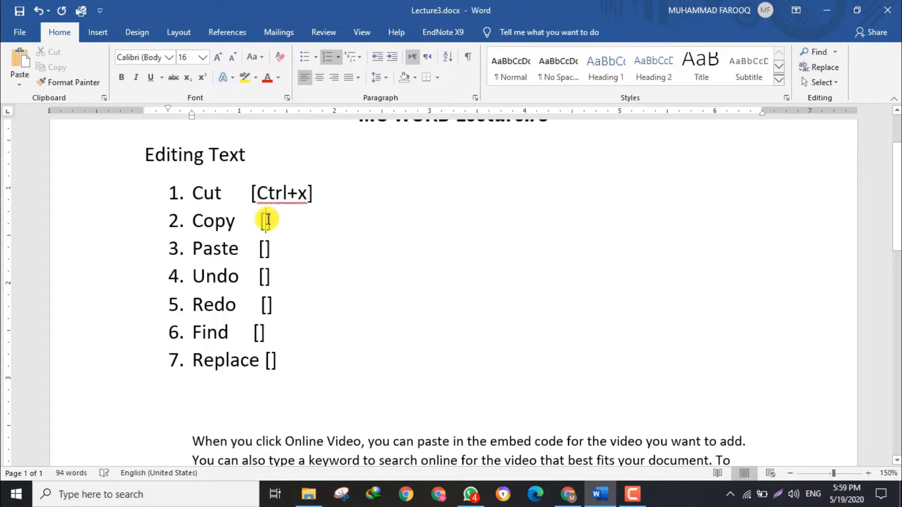
{"action": "type", "text": "Ctrl"}
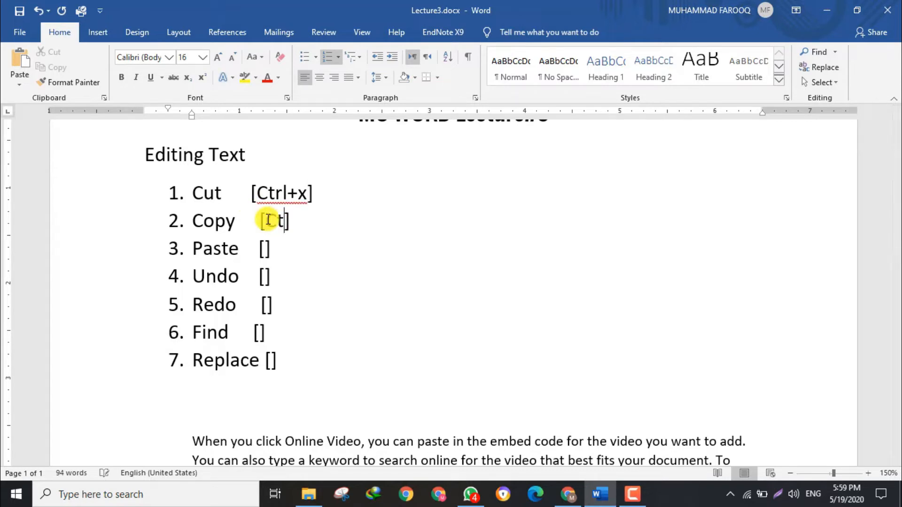
{"action": "type", "text": "_"}
{"action": "type", "text": "C"}
{"action": "key", "text": "BackSpace"}
{"action": "key", "text": "BackSpace"}
{"action": "type", "text": "+C"}
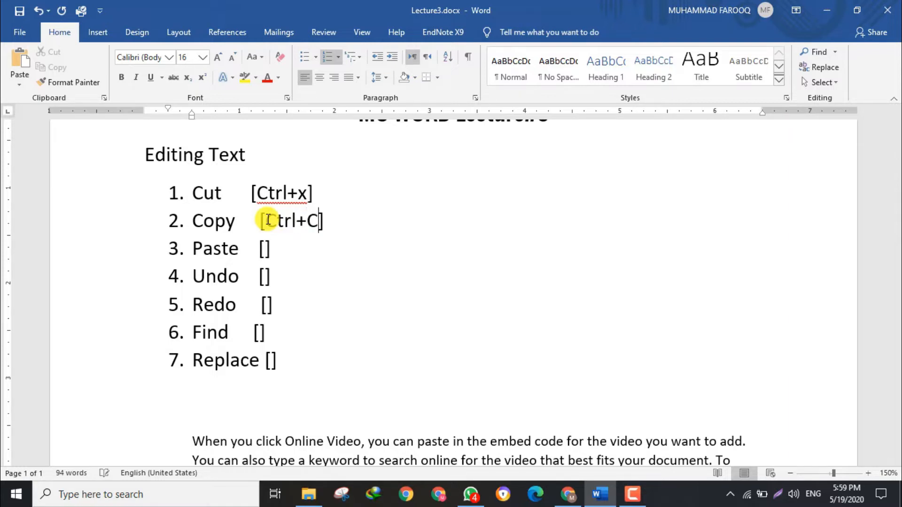
Insert a space before the plus sign in the Cut and Copy shortcuts, and enter Ctrl +v inside the brackets beside Paste.
{"action": "left_click", "coordinate": [288, 194]}
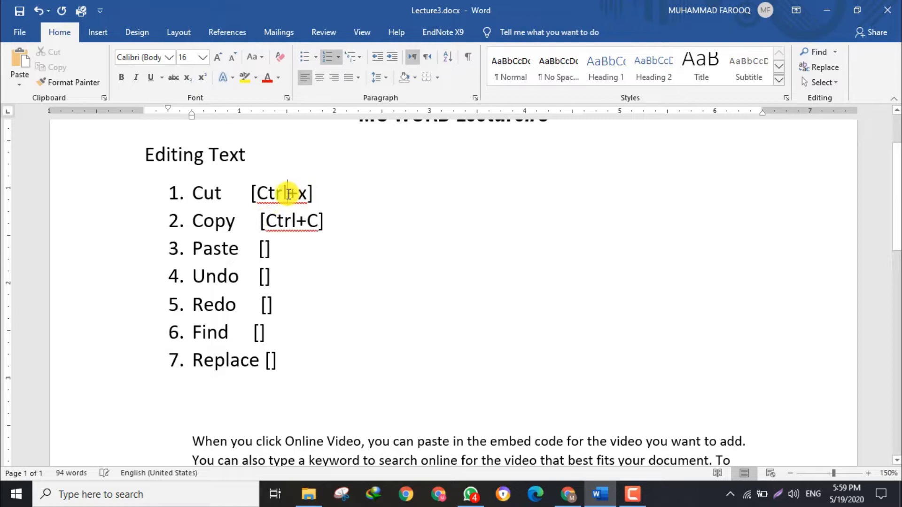
{"action": "left_click", "coordinate": [297, 221]}
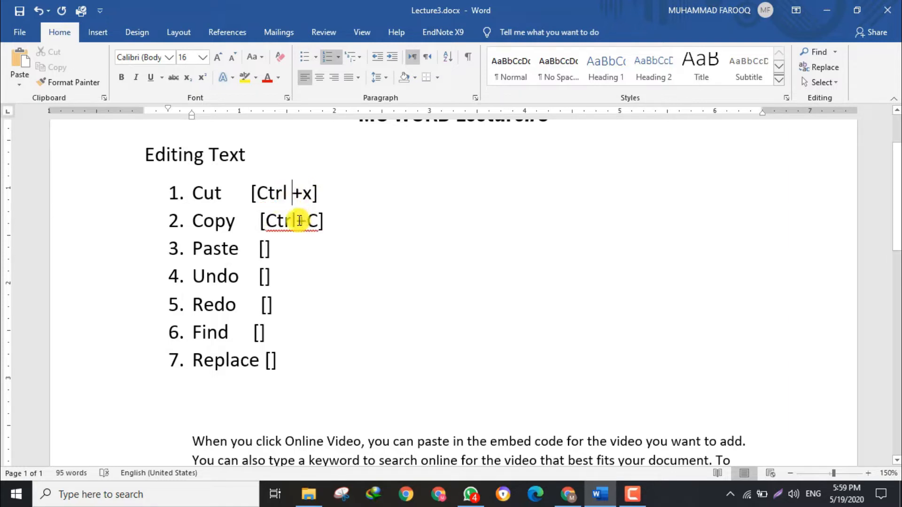
{"action": "left_click", "coordinate": [265, 249]}
{"action": "type", "text": "Ctrl"}
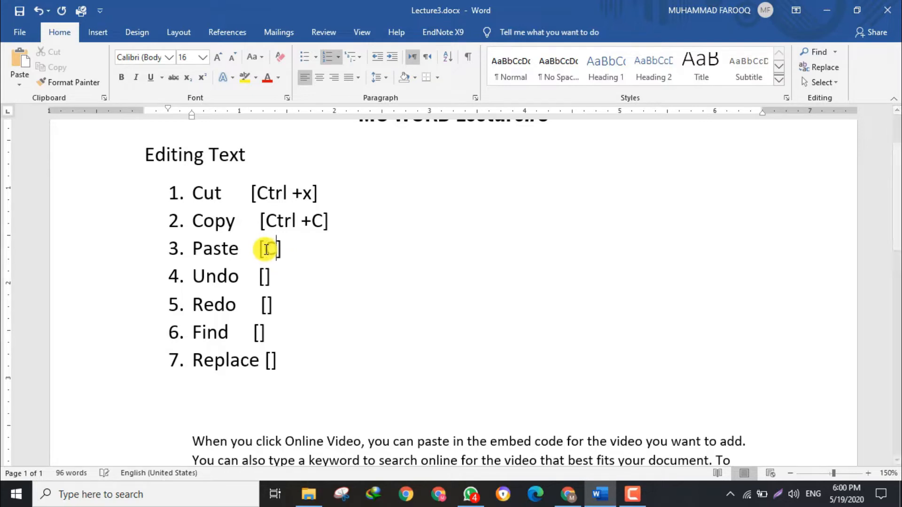
{"action": "type", "text": "+ v"}
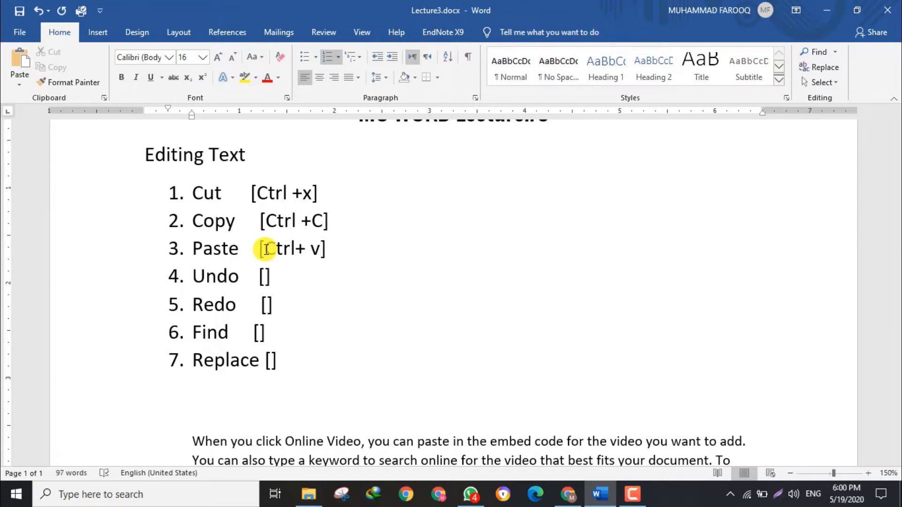
{"action": "key", "text": "BackSpace"}
{"action": "key", "text": "Left"}
Enter the shortcut Ctrl +U inside the brackets beside Undo.
{"action": "left_click", "coordinate": [265, 277]}
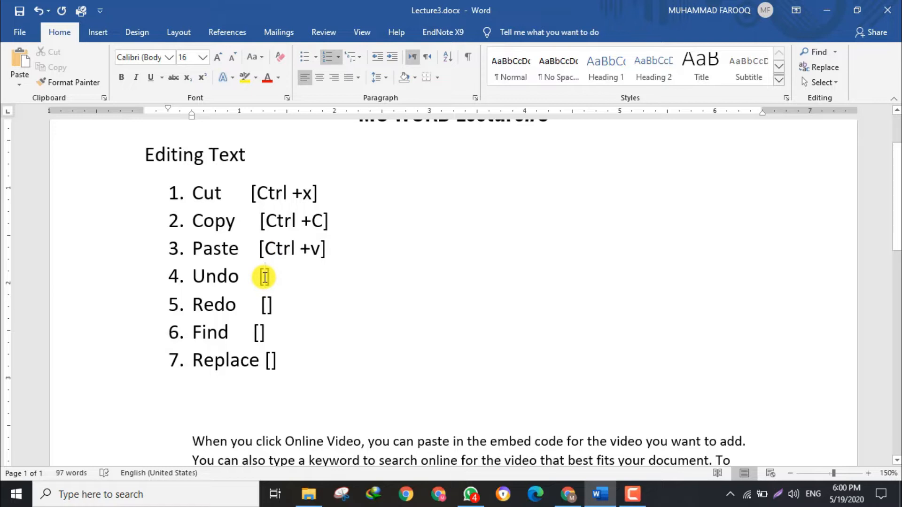
{"action": "type", "text": "Ctrl"}
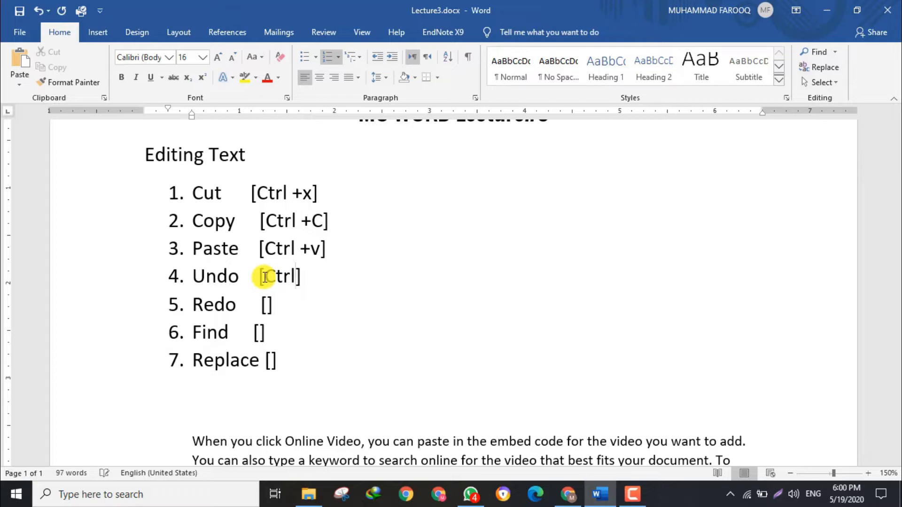
{"action": "type", "text": "+U"}
{"action": "left_click", "coordinate": [297, 278]}
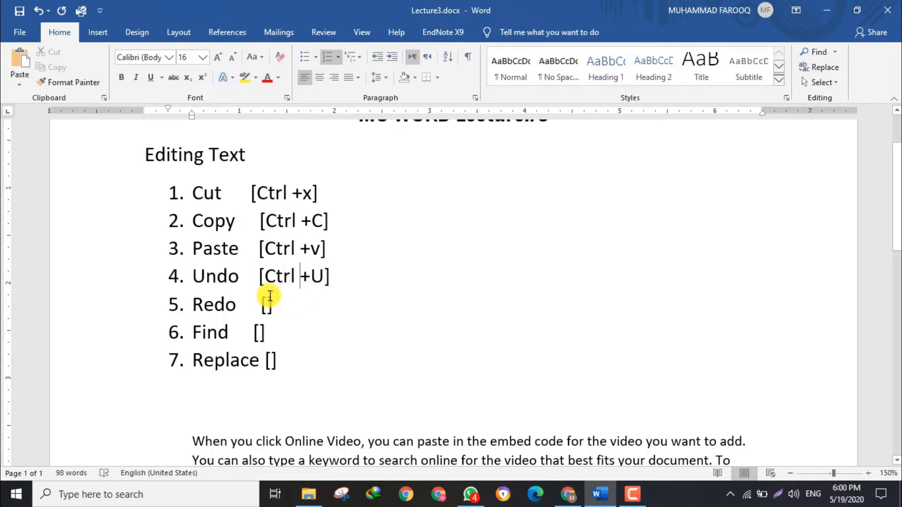
{"action": "left_click", "coordinate": [295, 194]}
{"action": "key", "text": "BackSpace"}
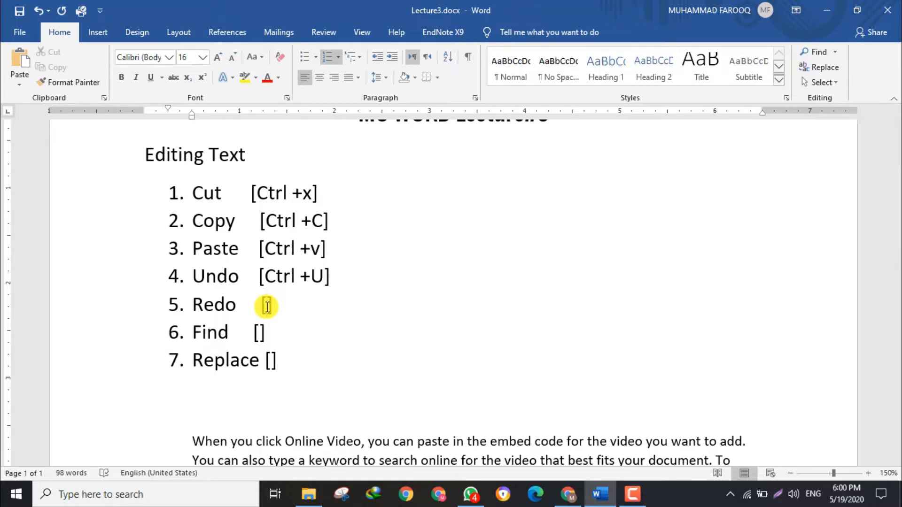
Enter the shortcuts Ctrl +y beside Redo and Ctrl +F beside Find, with a space before each plus sign.
{"action": "type", "text": "Ctrl+y"}
{"action": "left_click", "coordinate": [260, 332]}
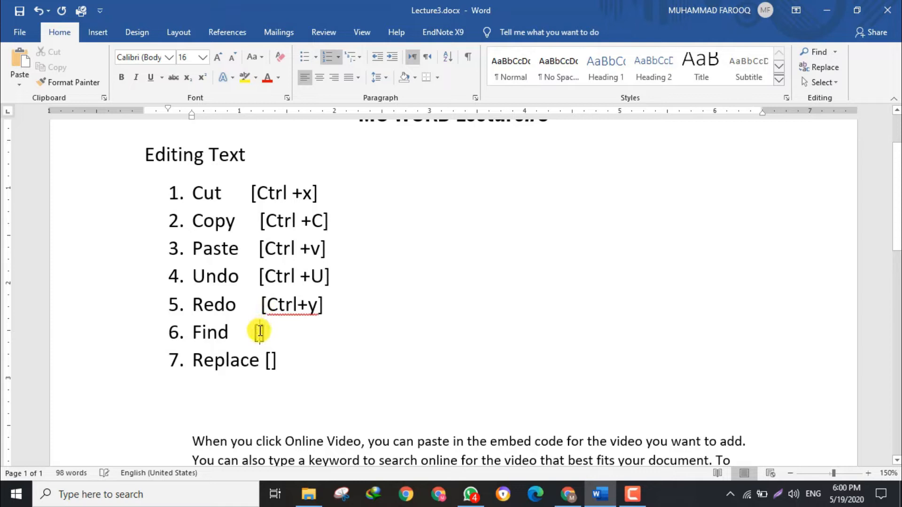
{"action": "type", "text": "Ctrl+"}
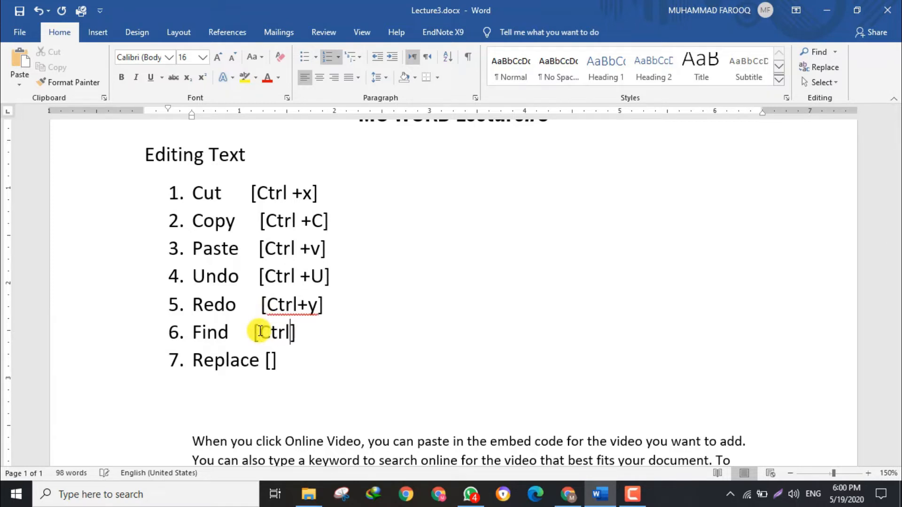
{"action": "type", "text": "F"}
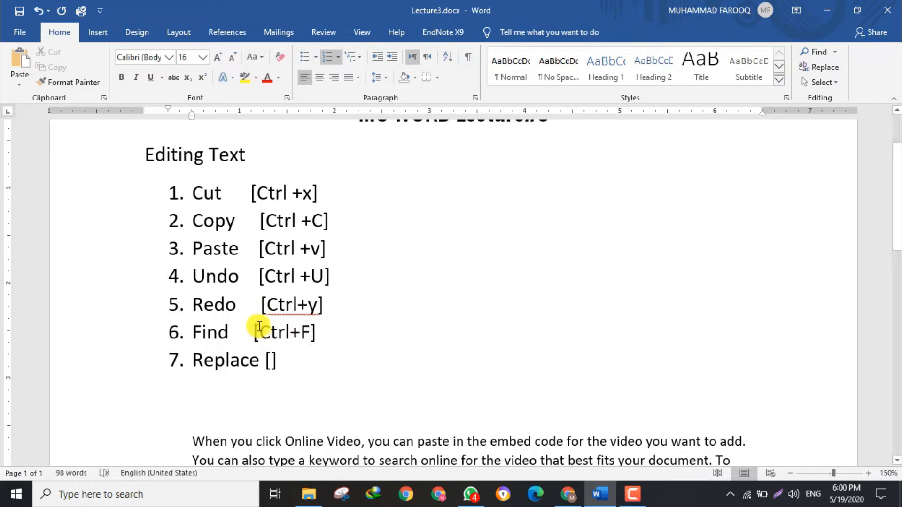
{"action": "left_click", "coordinate": [298, 305]}
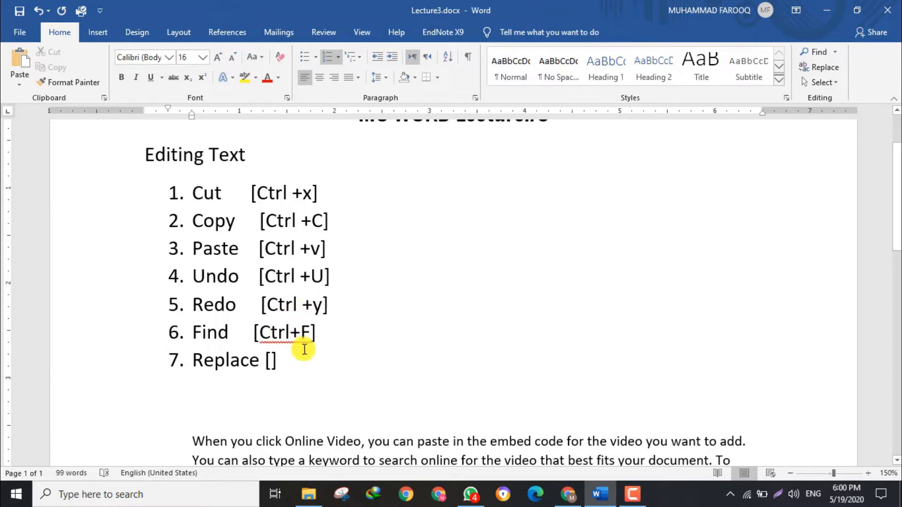
{"action": "left_click", "coordinate": [289, 332]}
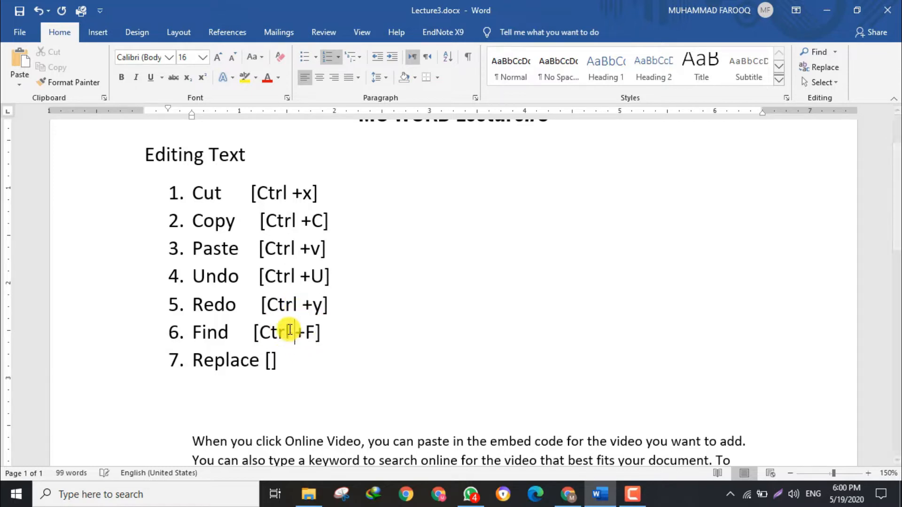
Enter the shortcut Ctrl +H inside the brackets beside Replace.
{"action": "left_click", "coordinate": [270, 361]}
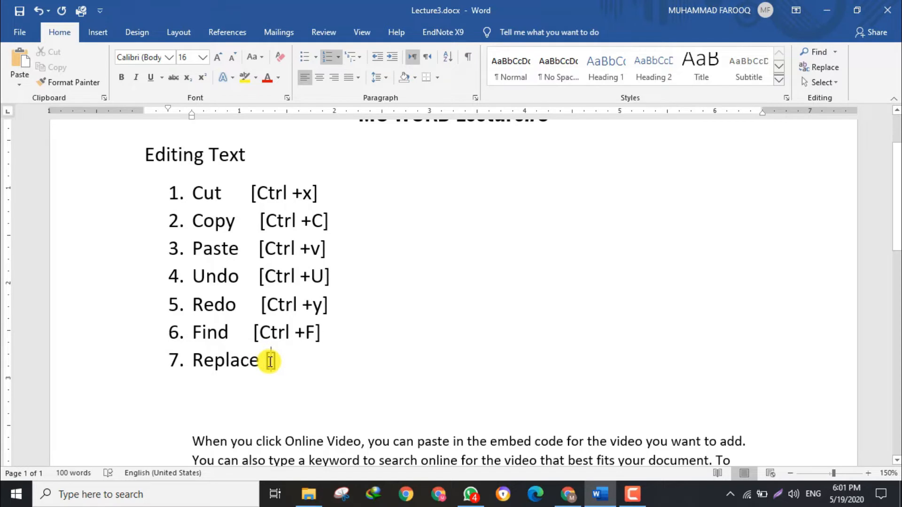
{"action": "type", "text": "Ctrl+"}
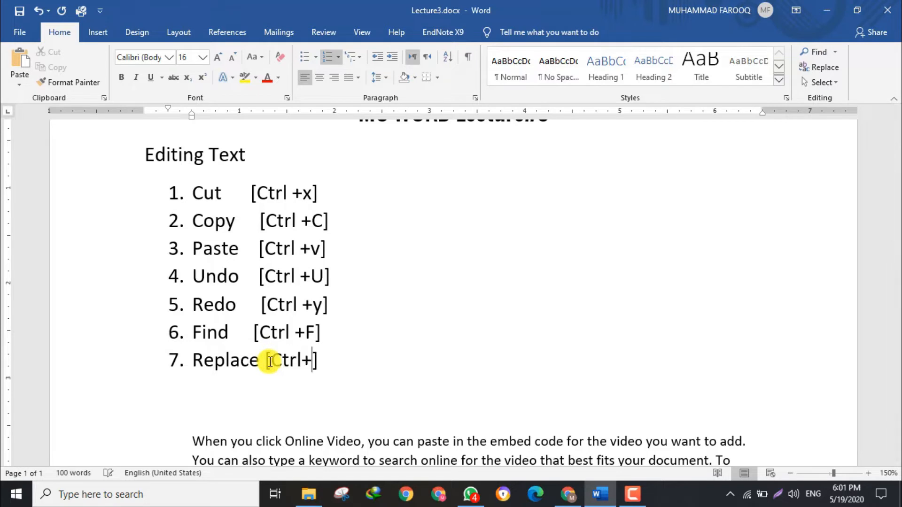
{"action": "type", "text": "H"}
{"action": "key", "text": "Left"}
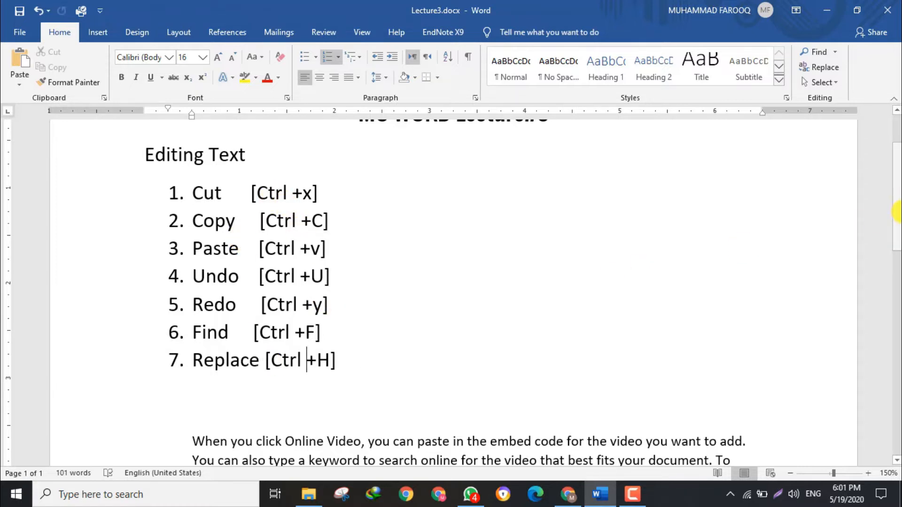
Copy the sentence "Video provides a powerful way to help you prove your point." and paste it on a new line below itself.
{"action": "left_click_drag", "start_coordinate": [897, 195], "coordinate": [898, 235]}
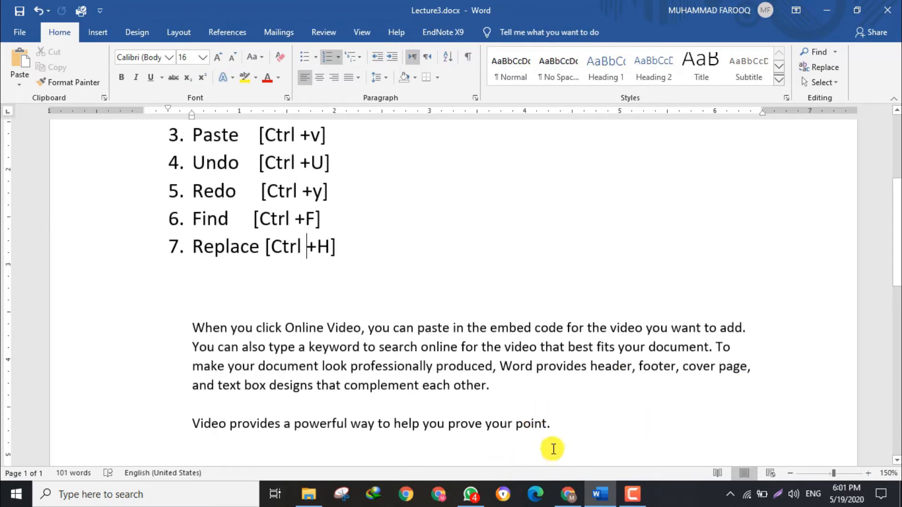
{"action": "left_click_drag", "start_coordinate": [541, 424], "coordinate": [187, 415]}
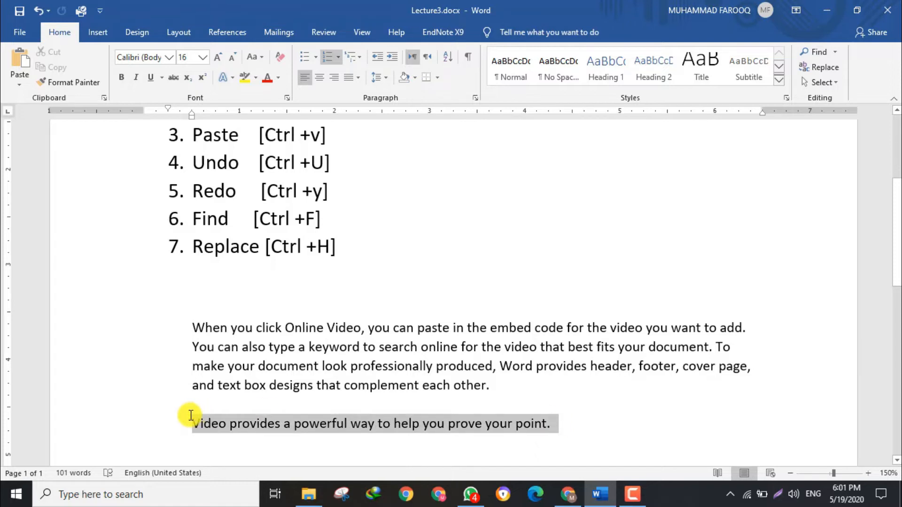
{"action": "left_click", "coordinate": [52, 71]}
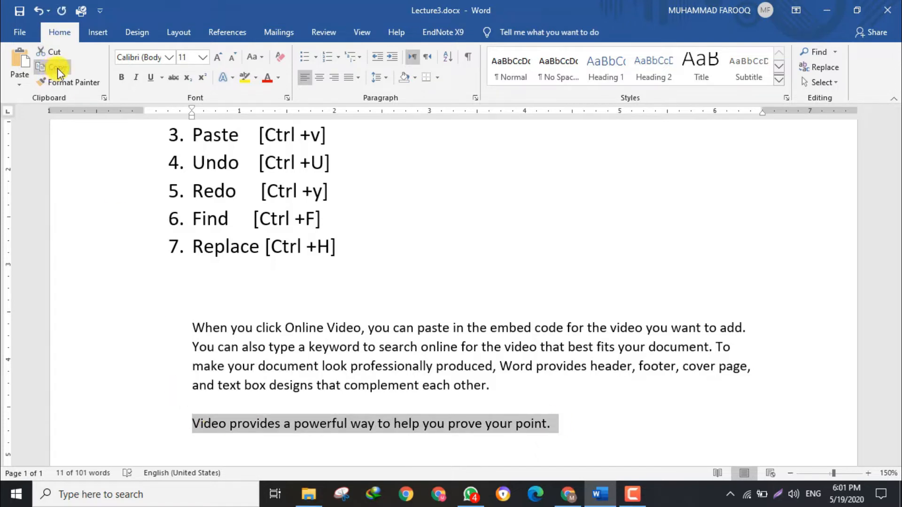
{"action": "left_click_drag", "start_coordinate": [896, 276], "coordinate": [897, 300]}
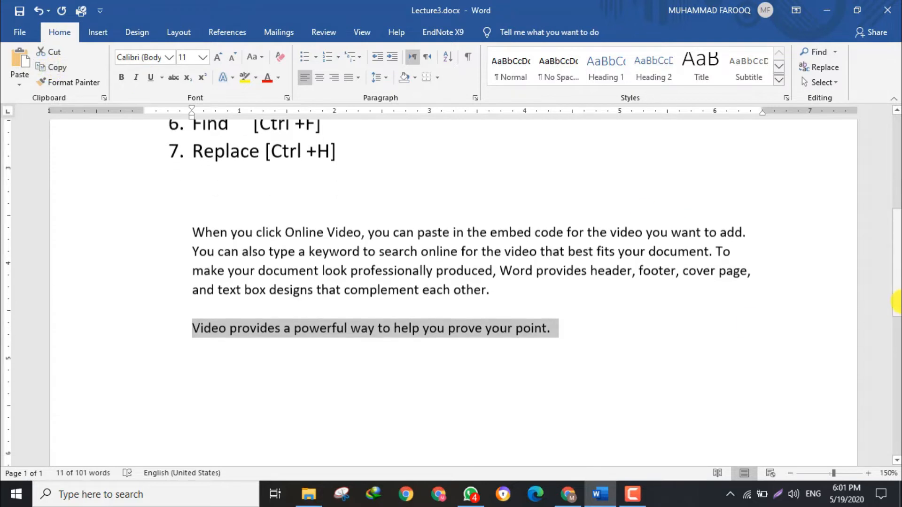
{"action": "left_click", "coordinate": [566, 336]}
{"action": "key", "text": "Return"}
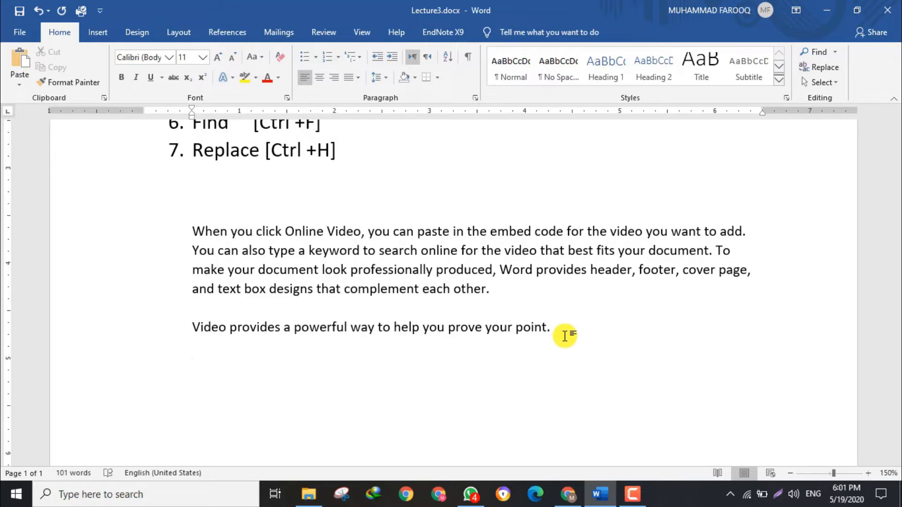
{"action": "key", "text": "ctrl+v"}
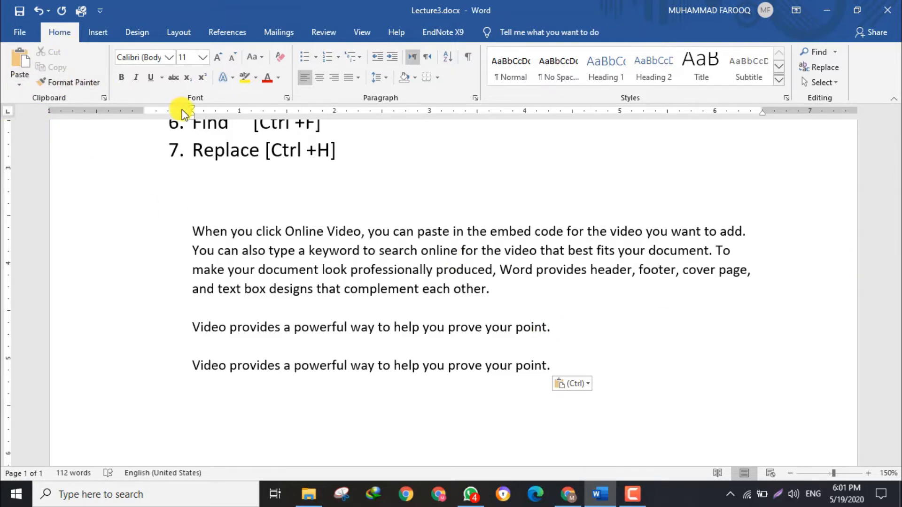
Undo the pasted sentence copy and the shortcut entry beside Replace.
{"action": "scroll", "coordinate": [897, 259], "scroll_direction": "up", "scroll_amount": 3}
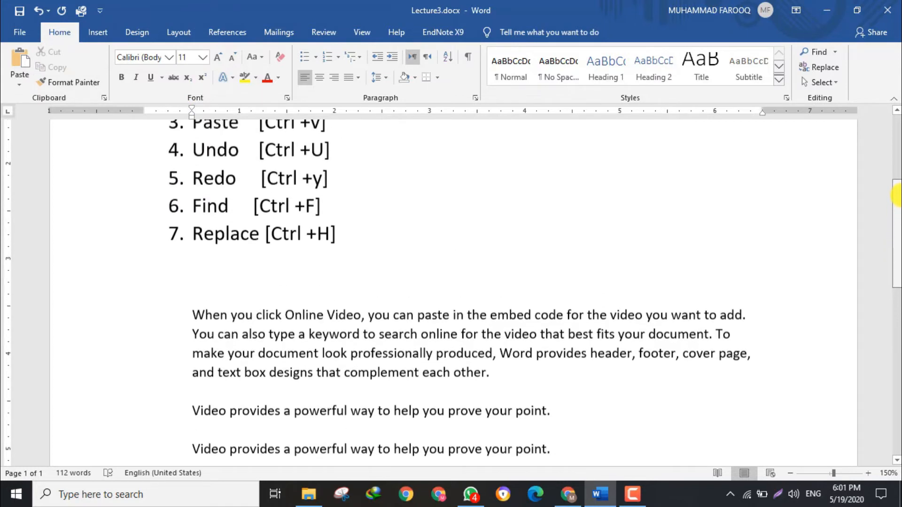
{"action": "scroll", "coordinate": [896, 259], "scroll_direction": "down", "scroll_amount": 1}
{"action": "scroll", "coordinate": [896, 172], "scroll_direction": "up", "scroll_amount": 4}
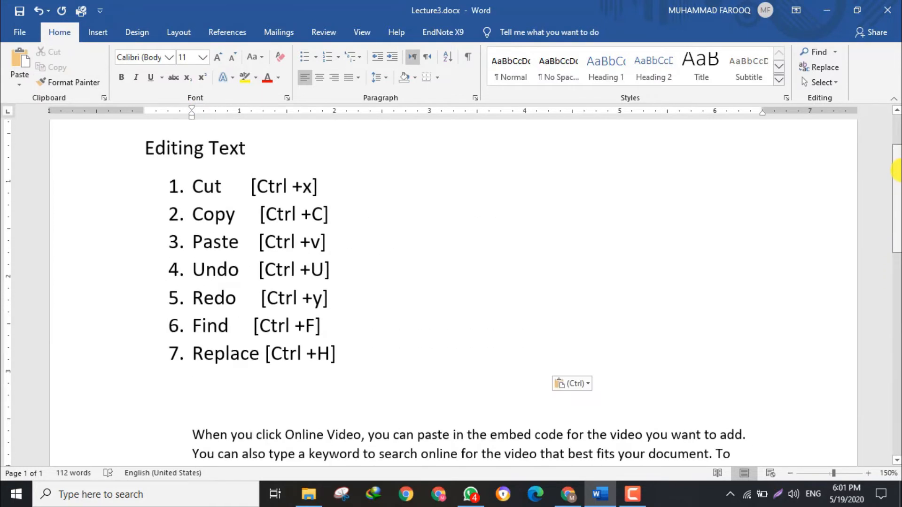
{"action": "scroll", "coordinate": [897, 172], "scroll_direction": "down", "scroll_amount": 5}
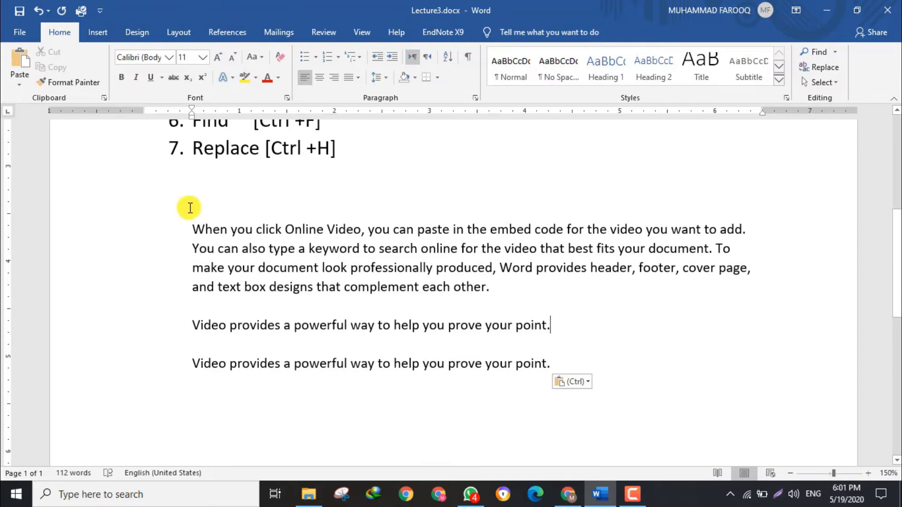
{"action": "left_click", "coordinate": [35, 11]}
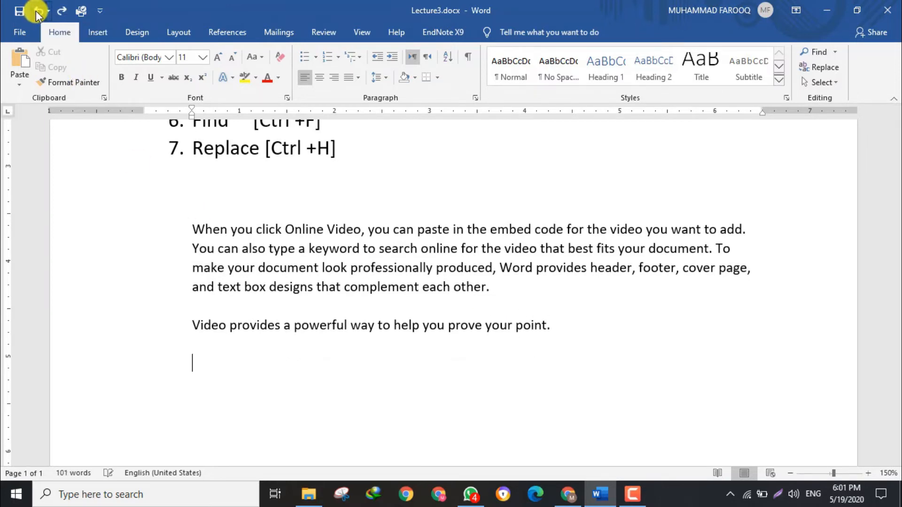
{"action": "left_click", "coordinate": [35, 10]}
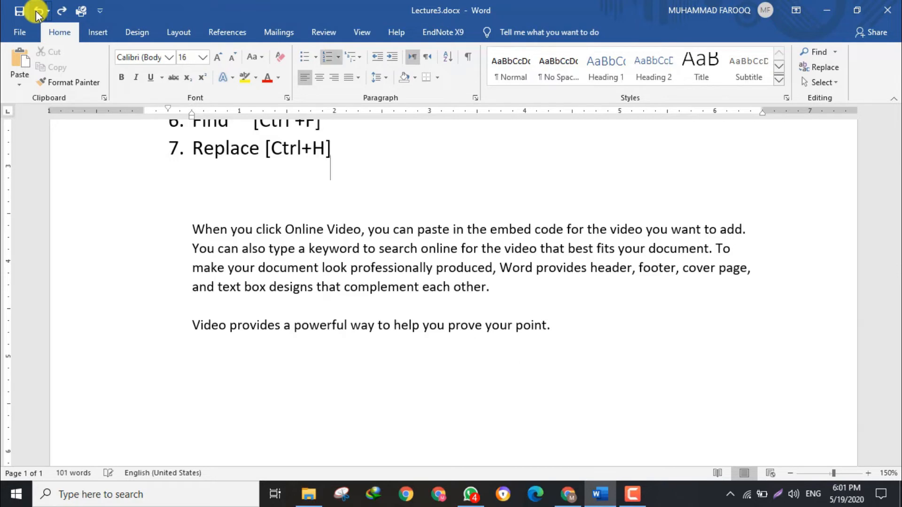
{"action": "left_click", "coordinate": [36, 11]}
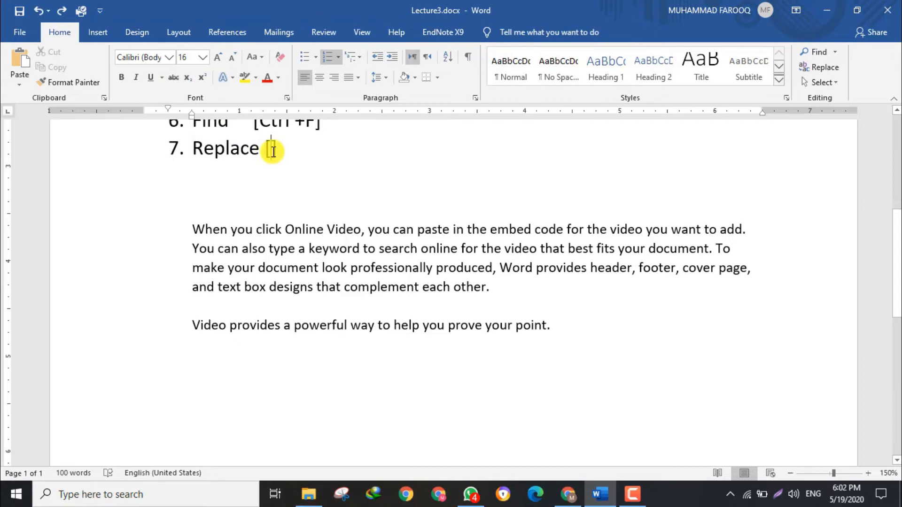
Re-enter Ctrl +H inside the brackets beside Replace and save the document.
{"action": "type", "text": "Ctrl +H"}
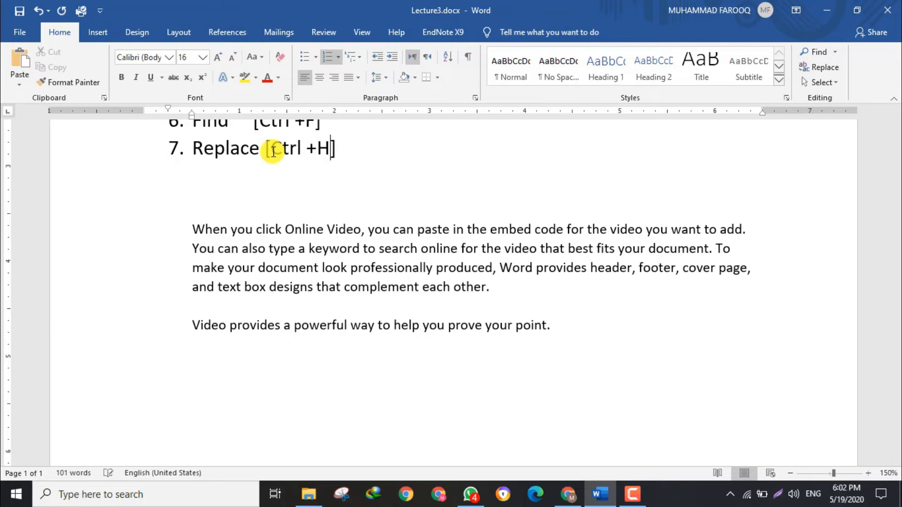
{"action": "left_click", "coordinate": [19, 11]}
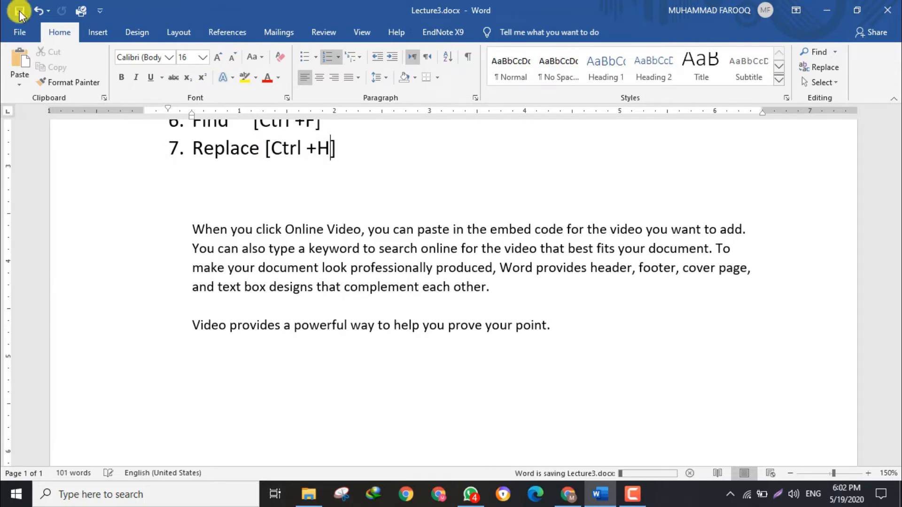
Delete the sentence "Video provides a powerful way to help you prove your point." and paste two copies of it on separate lines below the paragraph.
{"action": "left_click_drag", "start_coordinate": [551, 329], "coordinate": [190, 314]}
{"action": "key", "text": "Delete"}
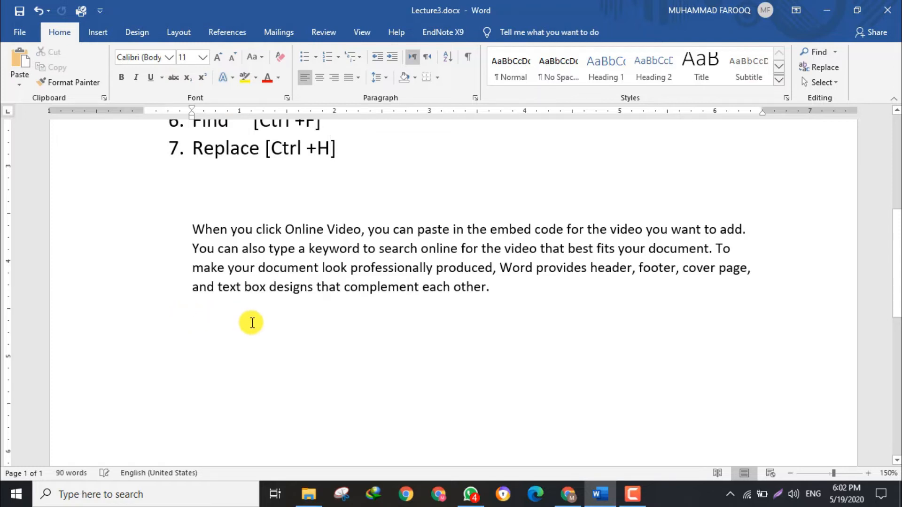
{"action": "key", "text": "ctrl+v"}
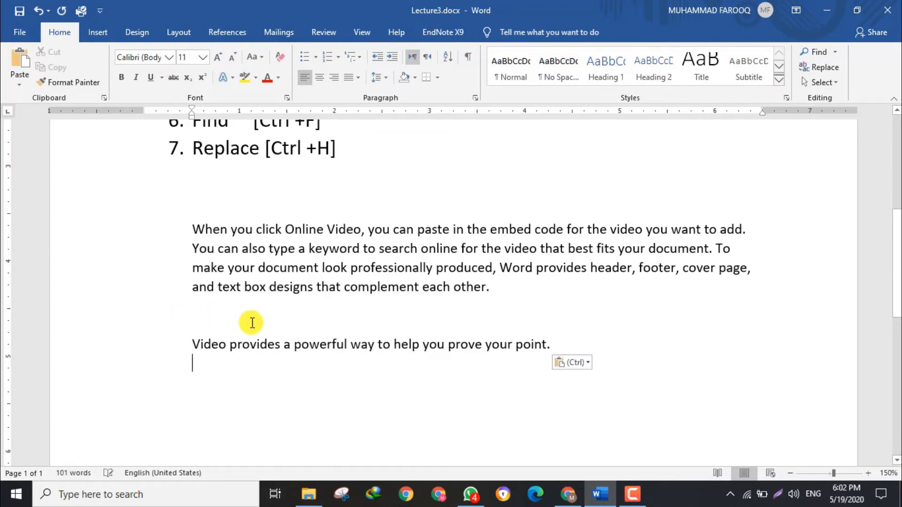
{"action": "key", "text": "Return"}
{"action": "key", "text": "Return"}
{"action": "key", "text": "ctrl+v"}
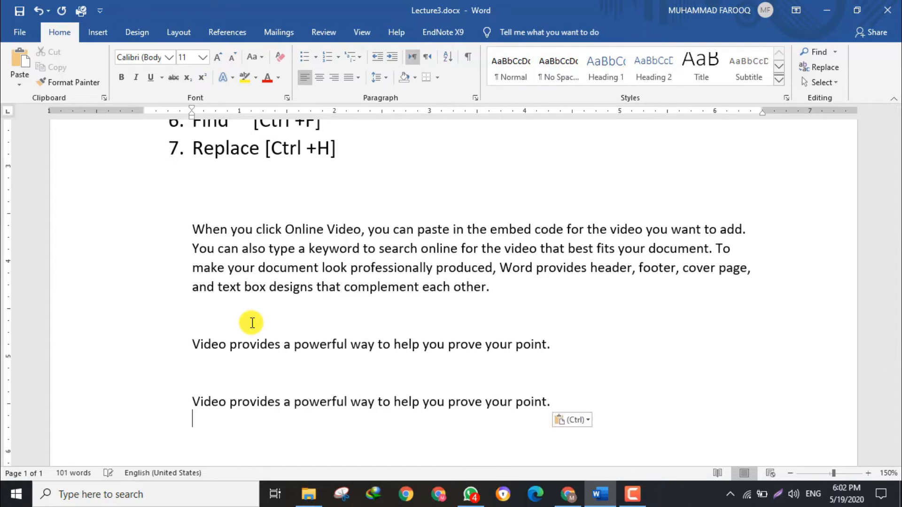
Undo the recent edits, from the last sentence paste back to the empty brackets beside Replace.
{"action": "left_click", "coordinate": [36, 11]}
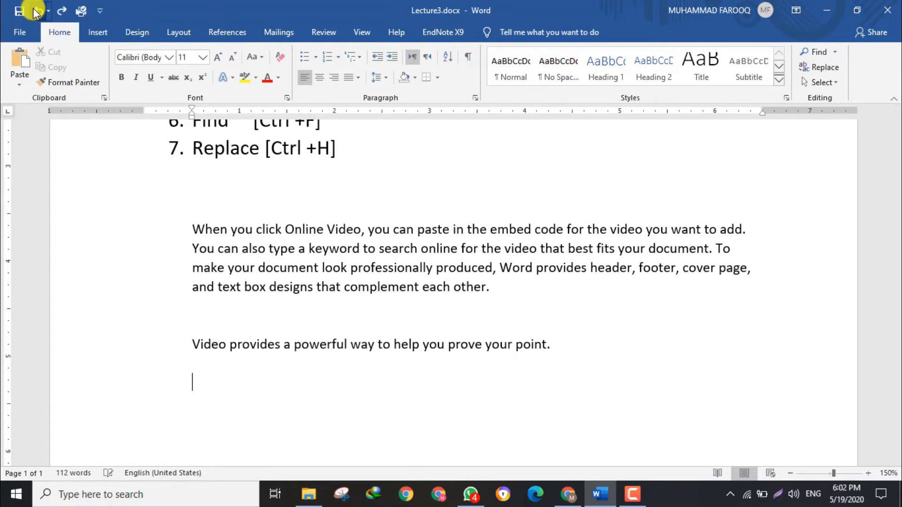
{"action": "left_click", "coordinate": [36, 14]}
{"action": "left_click", "coordinate": [37, 13]}
{"action": "left_click", "coordinate": [36, 13]}
{"action": "left_click", "coordinate": [36, 13]}
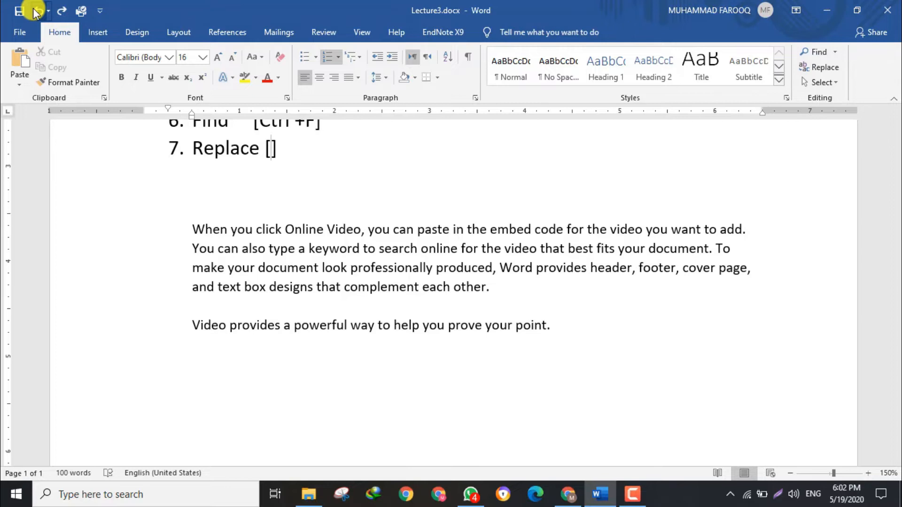
Enter Ctrl +H inside the brackets beside Replace and insert a space before +F in the brackets beside Find.
{"action": "left_click", "coordinate": [36, 13]}
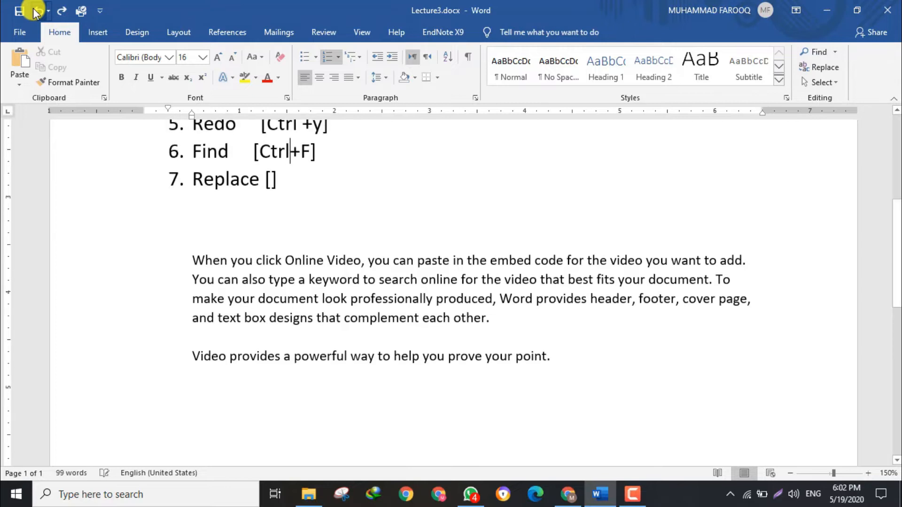
{"action": "left_click", "coordinate": [271, 181]}
{"action": "type", "text": "Ctrl"}
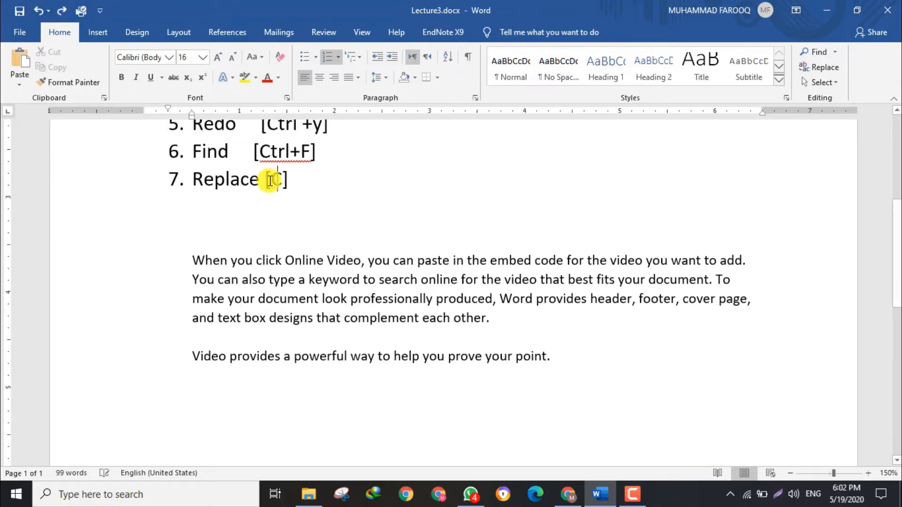
{"action": "type", "text": " +H"}
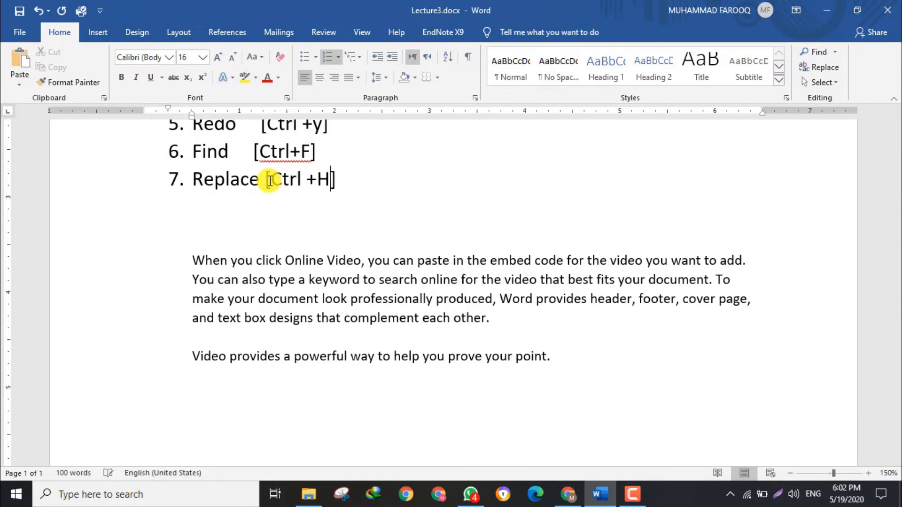
{"action": "left_click", "coordinate": [287, 152]}
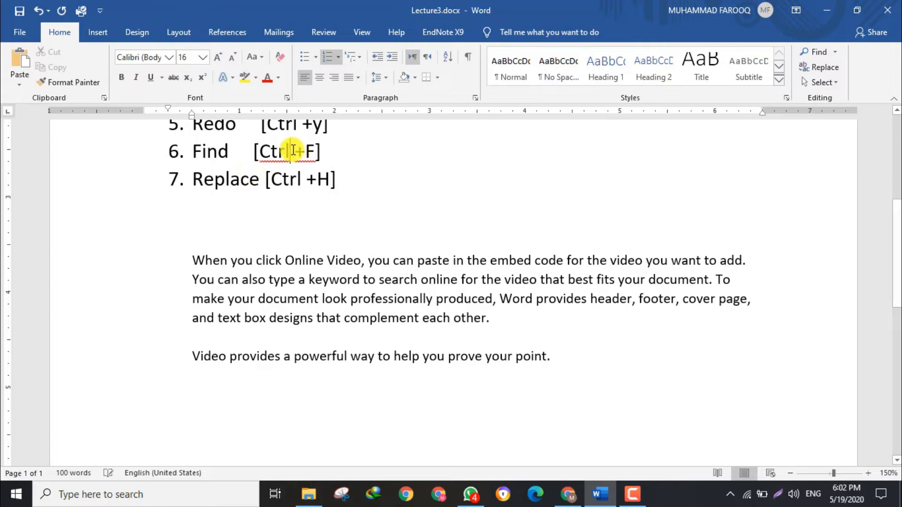
{"action": "mouse_move", "coordinate": [897, 266]}
{"action": "left_mouse_down"}
{"action": "mouse_move", "coordinate": [897, 303]}
{"action": "mouse_move", "coordinate": [898, 264]}
{"action": "left_mouse_up"}
Cut the sentence "Video provides a powerful way to help you prove your point." and paste it on its own line above the paragraph.
{"action": "left_click_drag", "start_coordinate": [523, 366], "coordinate": [187, 366]}
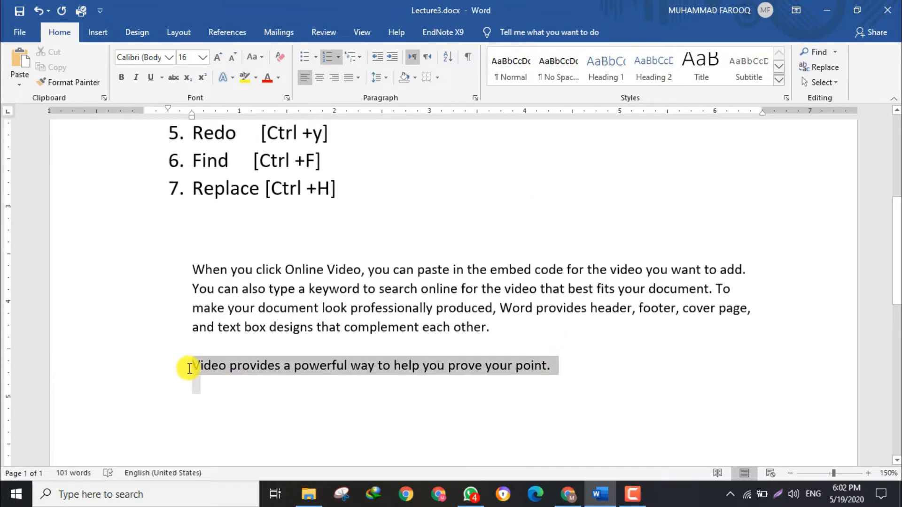
{"action": "left_click", "coordinate": [520, 346]}
{"action": "left_click_drag", "start_coordinate": [898, 289], "coordinate": [898, 256]}
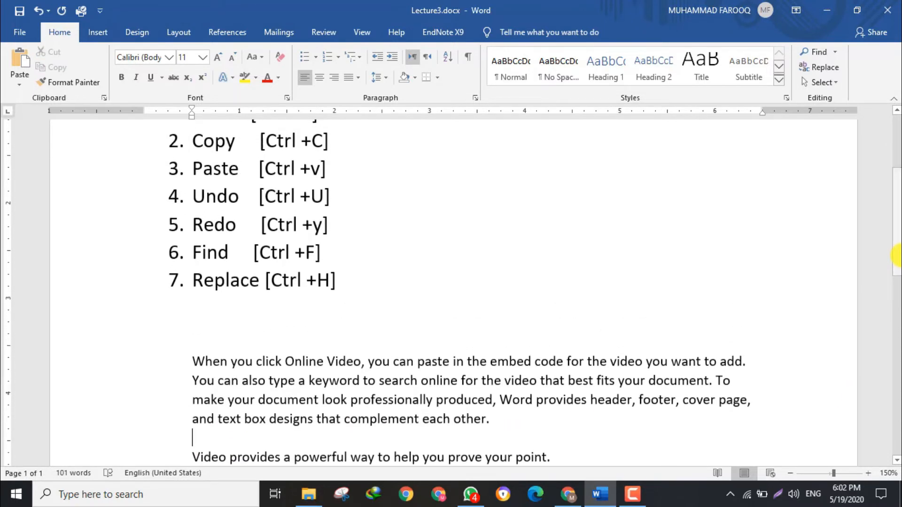
{"action": "left_click_drag", "start_coordinate": [897, 256], "coordinate": [898, 280]}
{"action": "left_click_drag", "start_coordinate": [517, 376], "coordinate": [197, 380]}
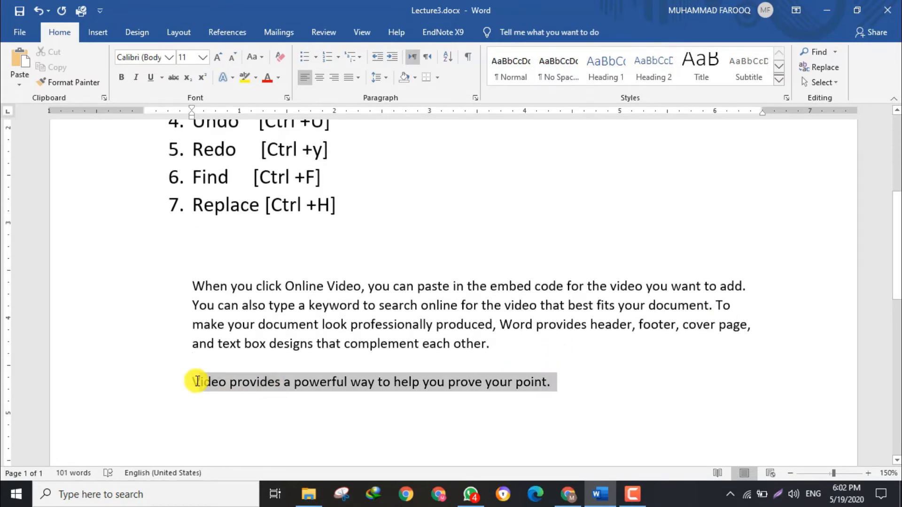
{"action": "key", "text": "ctrl+x"}
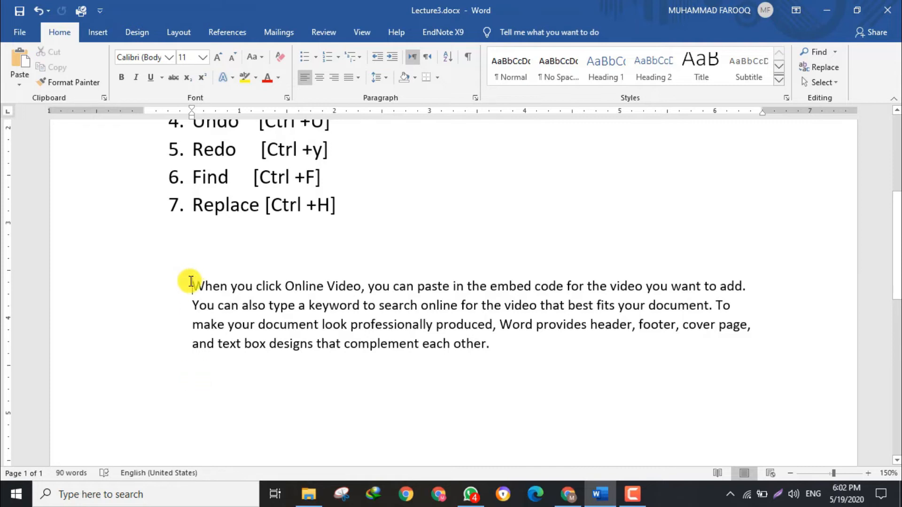
{"action": "key", "text": "ctrl+v"}
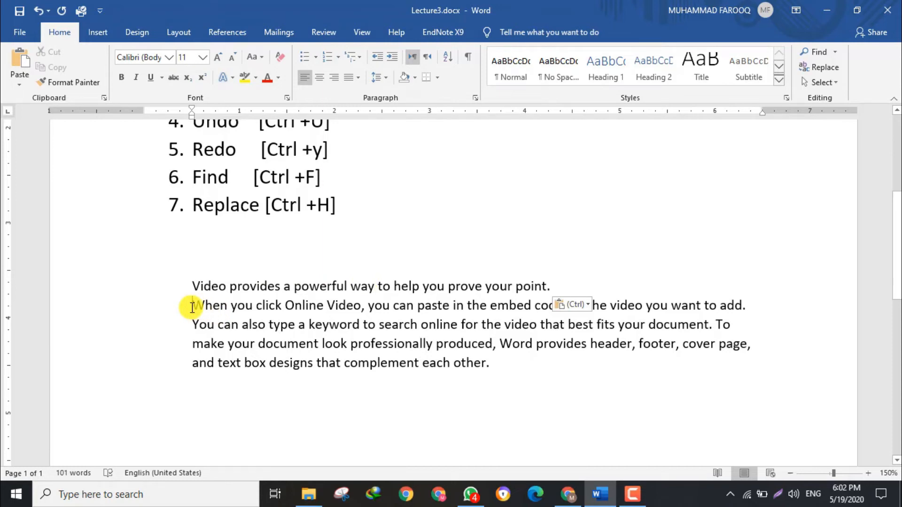
Delete all the sample text below the list and generate new sample paragraphs there with =rand(2,2).
{"action": "left_click_drag", "start_coordinate": [192, 286], "coordinate": [552, 364]}
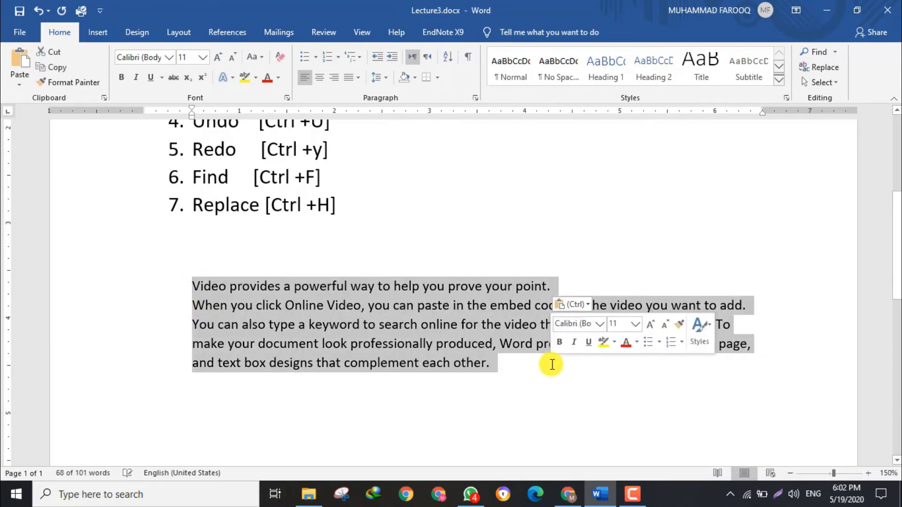
{"action": "key", "text": "Delete"}
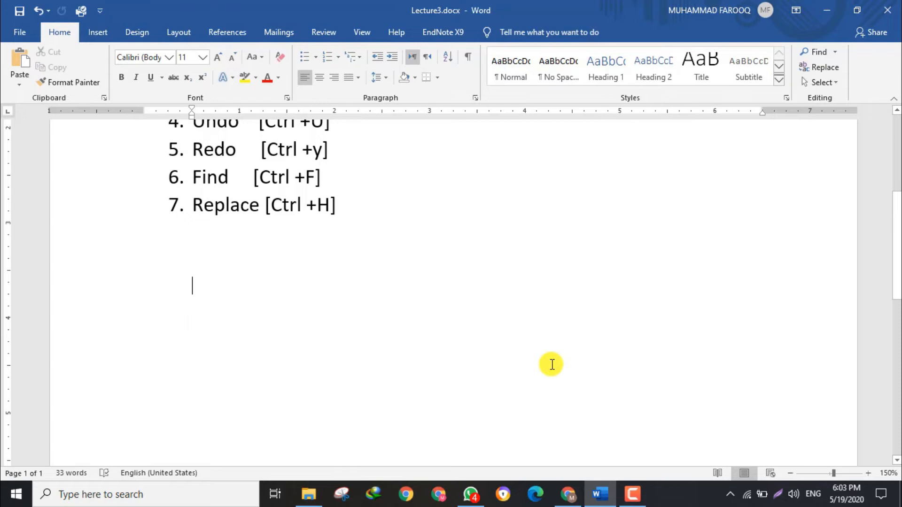
{"action": "type", "text": "=RA"}
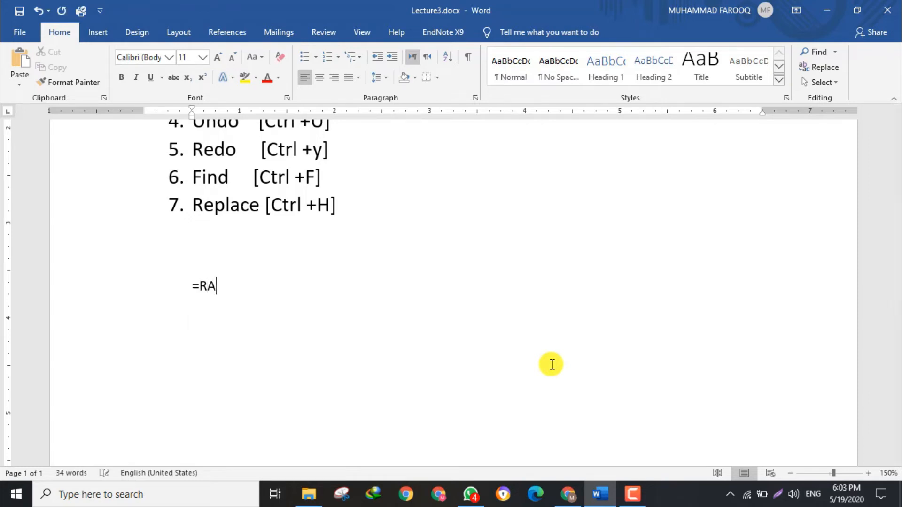
{"action": "key", "text": "BackSpace"}
{"action": "key", "text": "BackSpace"}
{"action": "type", "text": "t"}
{"action": "key", "text": "BackSpace"}
{"action": "type", "text": "rand"}
{"action": "type", "text": "()"}
{"action": "type", "text": "2"}
{"action": "type", "text": ",2"}
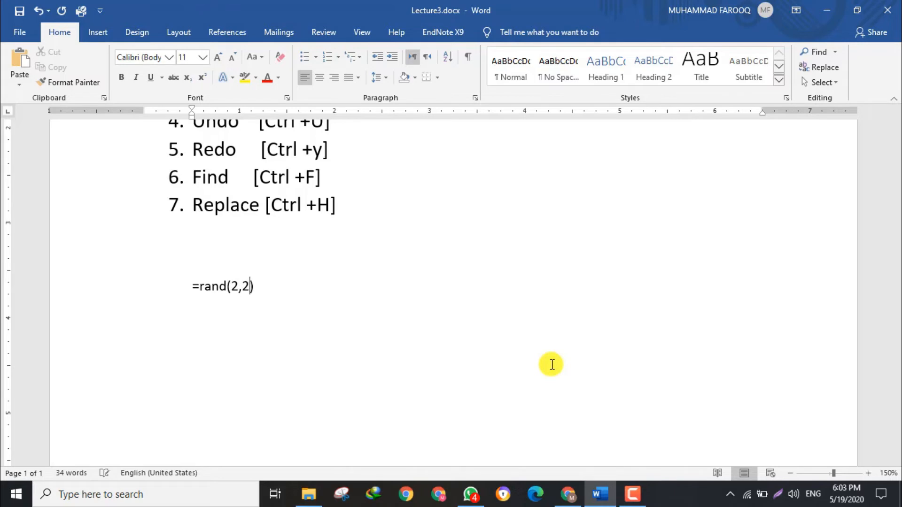
{"action": "key", "text": "Return"}
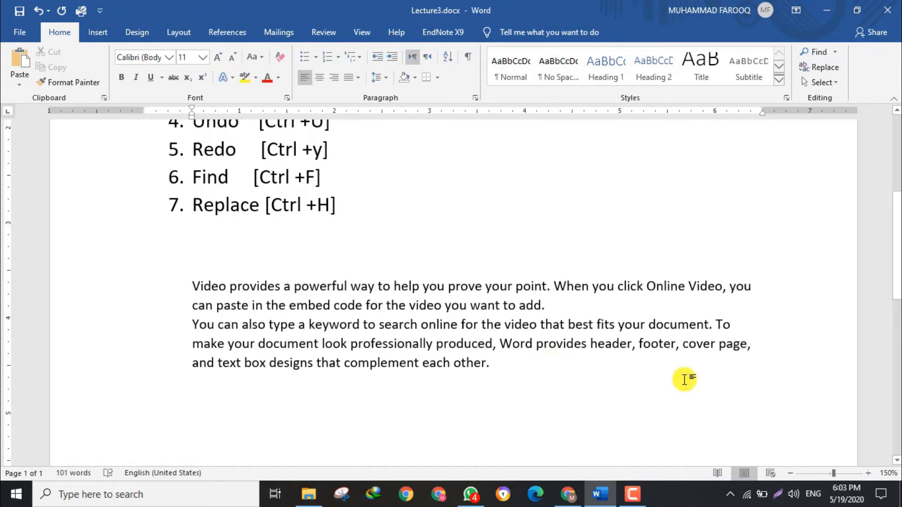
Move the first sample sentence, ending in "prove your point.", to a separate line below the sample text, leaving blank space between them.
{"action": "left_click", "coordinate": [191, 285]}
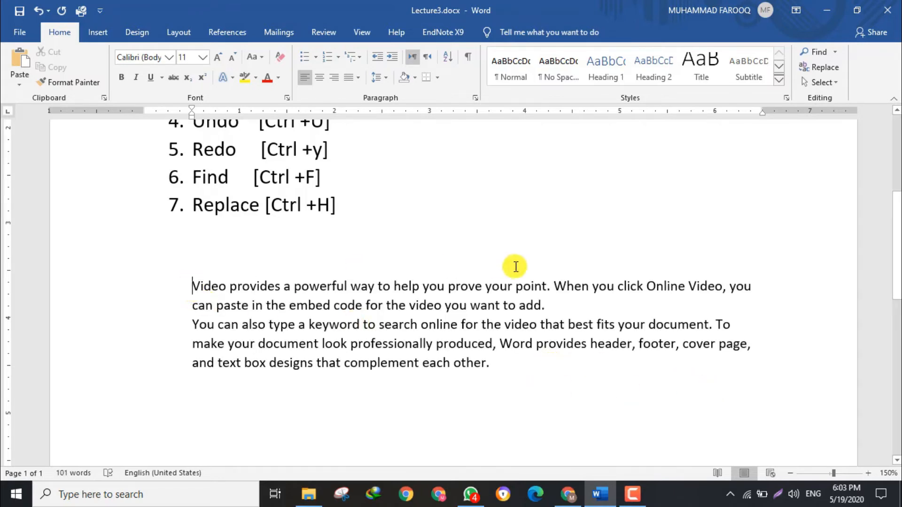
{"action": "left_click", "coordinate": [556, 285], "text": "shift"}
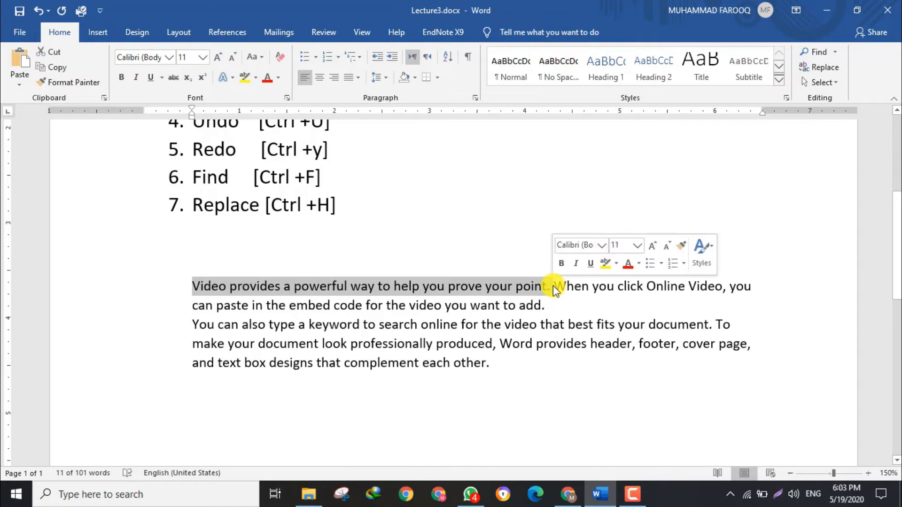
{"action": "key", "text": "Delete"}
{"action": "left_click", "coordinate": [518, 369]}
{"action": "key", "text": "Return"}
{"action": "key", "text": "Return"}
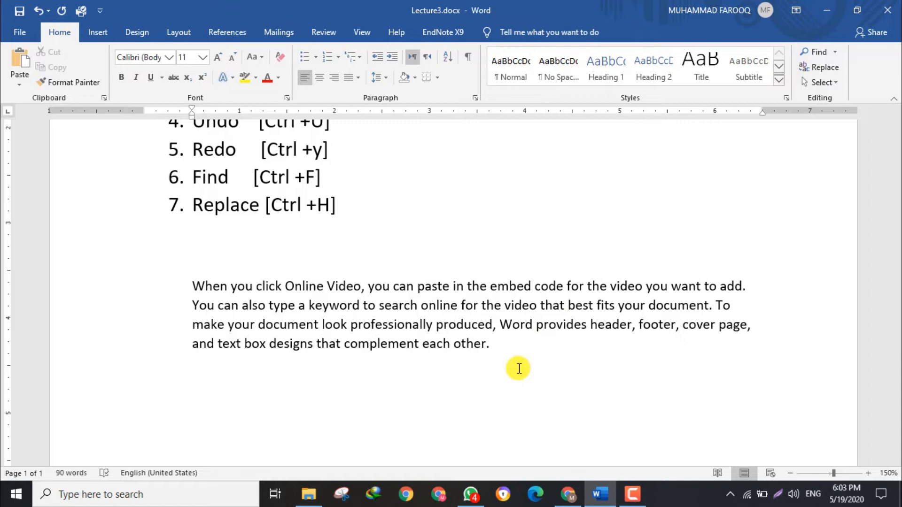
{"action": "key", "text": "ctrl+v"}
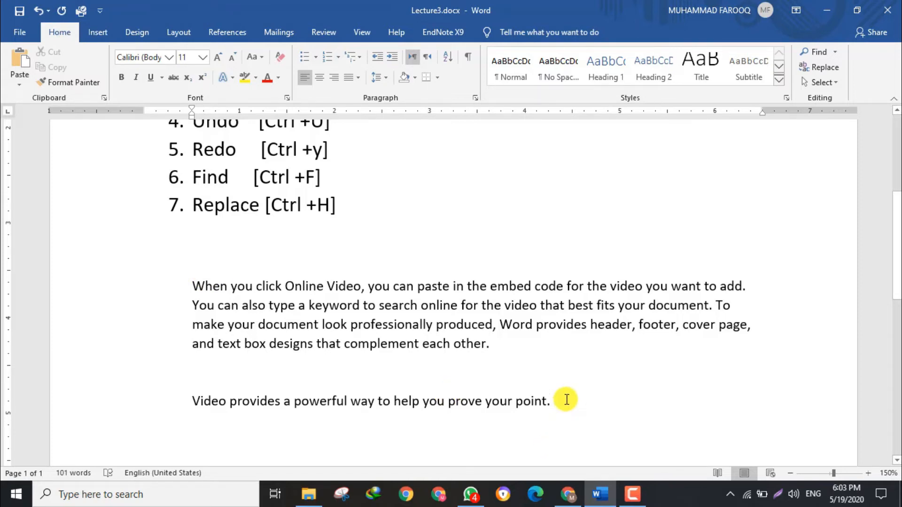
Repeat the last paste many times to fill the area below the sample text with copies of the sentence.
{"action": "key", "text": "ctrl+y"}
{"action": "key", "text": "ctrl+y"}
{"action": "key", "text": "ctrl+y"}
{"action": "key", "text": "ctrl+y"}
{"action": "key", "text": "ctrl+y"}
{"action": "key", "text": "ctrl+y"}
{"action": "key", "text": "ctrl+y"}
{"action": "key", "text": "ctrl+y"}
{"action": "key", "text": "ctrl+y"}
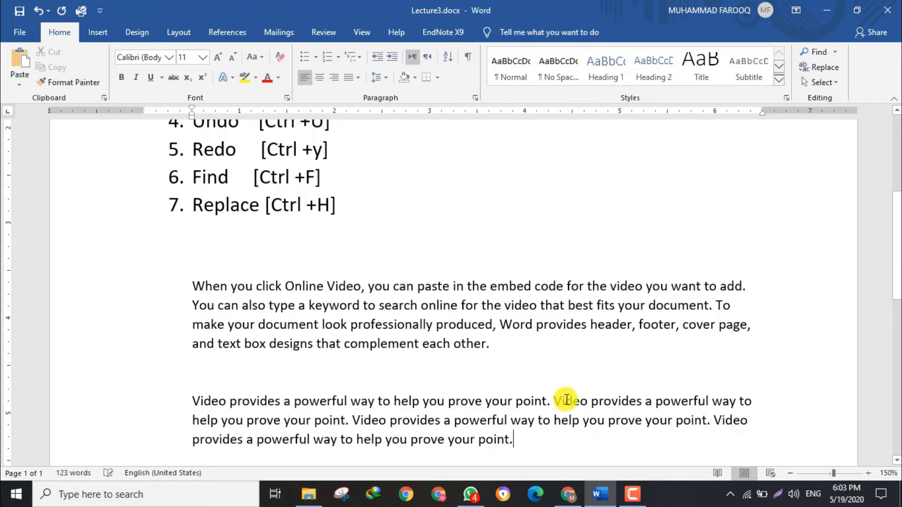
{"action": "key", "text": "ctrl+y"}
{"action": "key", "text": "ctrl+y"}
{"action": "key", "text": "ctrl+y"}
{"action": "key", "text": "ctrl+y"}
{"action": "key", "text": "ctrl+y"}
{"action": "key", "text": "ctrl+y"}
{"action": "key", "text": "ctrl+y"}
{"action": "key", "text": "ctrl+y"}
{"action": "key", "text": "ctrl+y"}
{"action": "key", "text": "ctrl+y"}
{"action": "key", "text": "ctrl+y"}
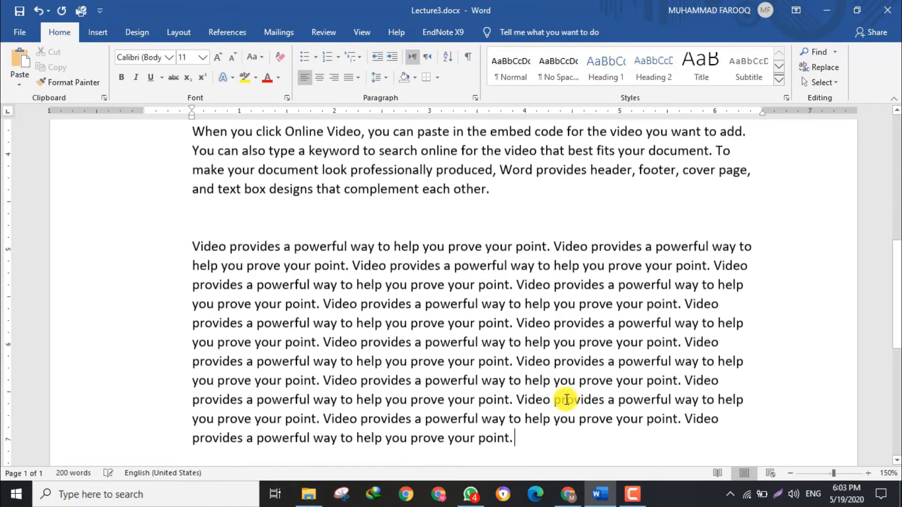
{"action": "key", "text": "ctrl+y"}
{"action": "key", "text": "ctrl+y"}
{"action": "key", "text": "ctrl+y"}
{"action": "key", "text": "ctrl+y"}
{"action": "key", "text": "ctrl+y"}
{"action": "key", "text": "ctrl+y"}
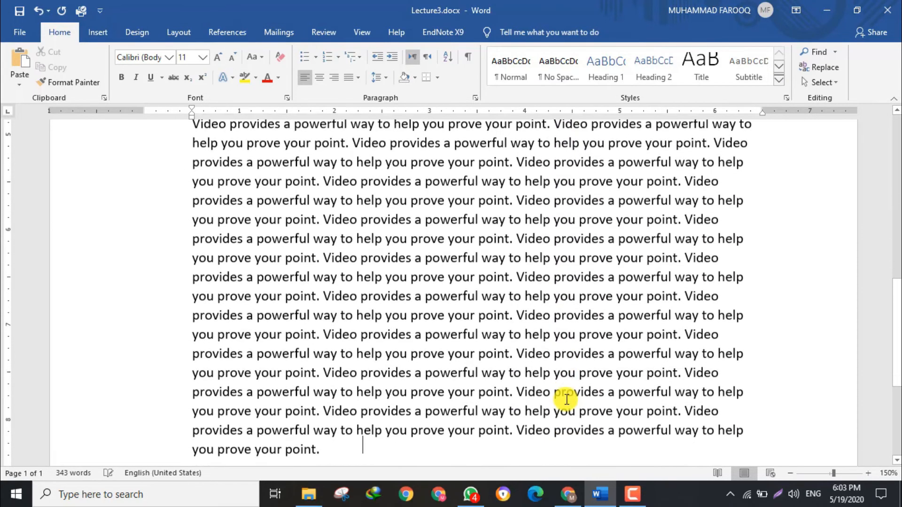
Undo the repeated pastes until only one copy of the sentence remains below the sample text.
{"action": "key", "text": "ctrl+z"}
{"action": "key", "text": "ctrl+z"}
{"action": "key", "text": "ctrl+z"}
{"action": "key", "text": "ctrl+z"}
{"action": "key", "text": "ctrl+z"}
{"action": "key", "text": "ctrl+z"}
{"action": "key", "text": "ctrl+z"}
{"action": "key", "text": "ctrl+z"}
{"action": "key", "text": "ctrl+z"}
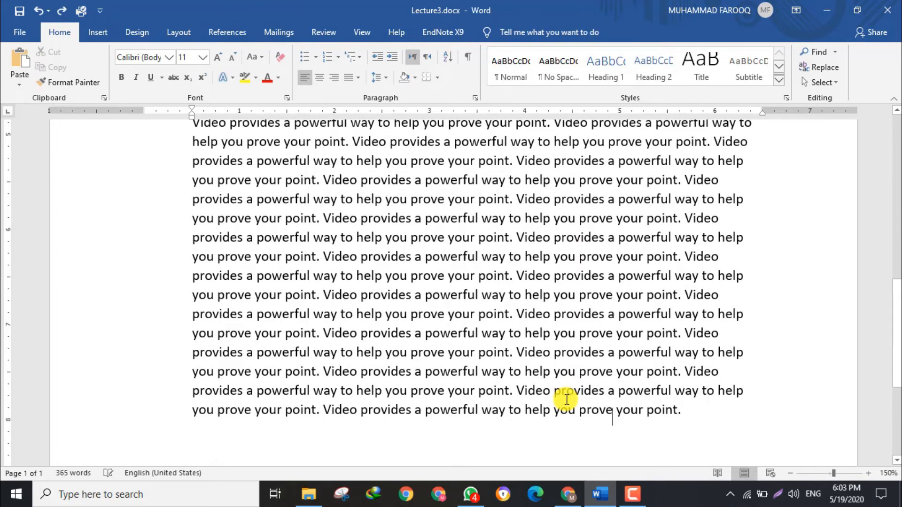
{"action": "key", "text": "ctrl+z"}
{"action": "key", "text": "ctrl+z"}
{"action": "key", "text": "ctrl+z"}
{"action": "key", "text": "ctrl+z"}
{"action": "key", "text": "ctrl+z"}
{"action": "key", "text": "ctrl+z"}
{"action": "key", "text": "ctrl+z"}
{"action": "key", "text": "ctrl+z"}
{"action": "key", "text": "ctrl+z"}
{"action": "key", "text": "ctrl+z"}
{"action": "key", "text": "ctrl+z"}
{"action": "key", "text": "ctrl+z"}
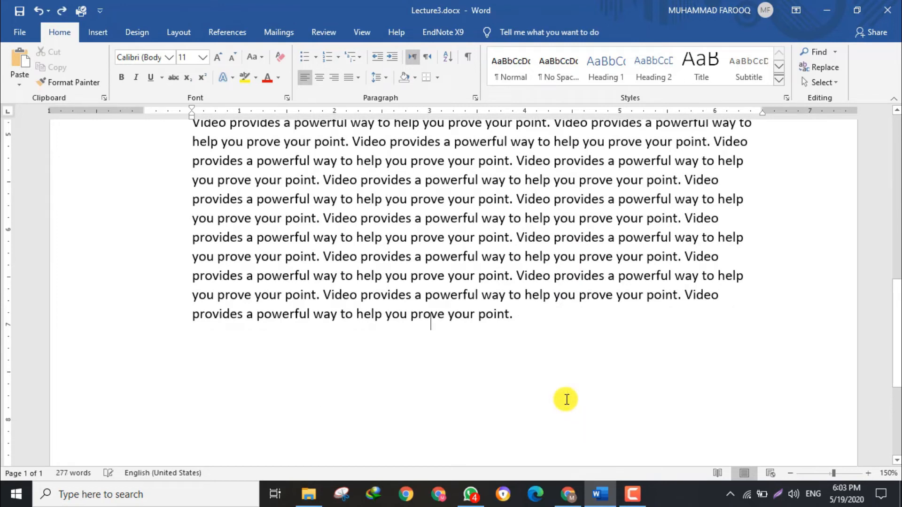
{"action": "key", "text": "ctrl+z"}
{"action": "key", "text": "ctrl+z"}
{"action": "key", "text": "ctrl+z"}
{"action": "key", "text": "ctrl+z"}
{"action": "key", "text": "ctrl+z"}
{"action": "key", "text": "ctrl+z"}
{"action": "key", "text": "ctrl+z"}
{"action": "key", "text": "ctrl+z"}
{"action": "key", "text": "ctrl+z"}
{"action": "key", "text": "ctrl+z"}
{"action": "key", "text": "ctrl+z"}
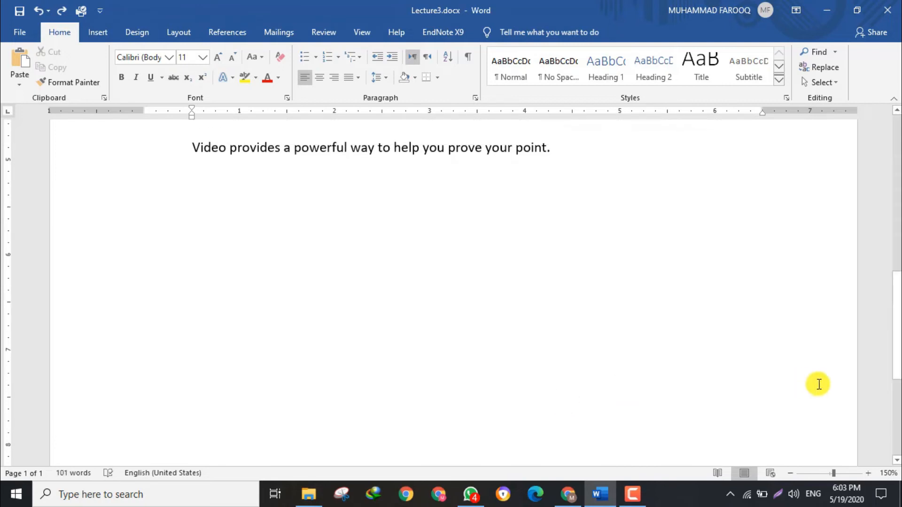
Undo the sentence's move so it returns to the start of the first sample paragraph, and deselect it.
{"action": "left_click_drag", "start_coordinate": [897, 346], "coordinate": [897, 256]}
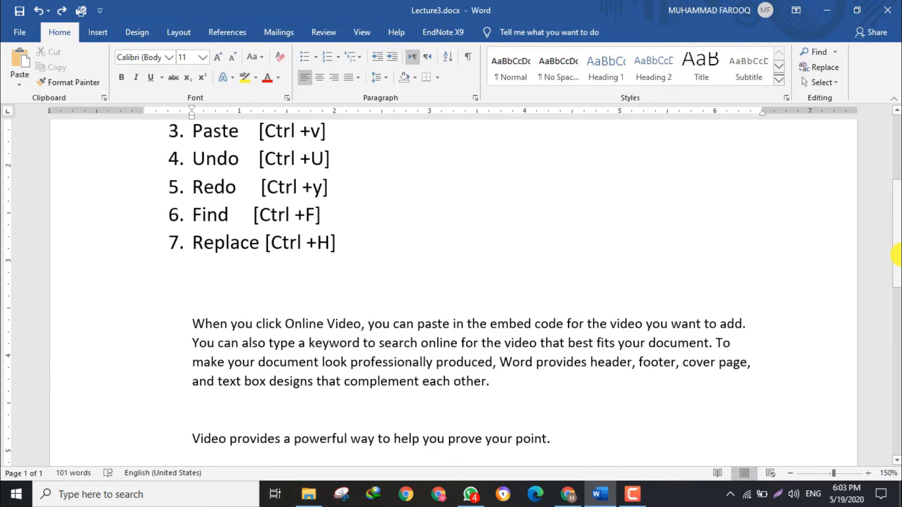
{"action": "left_click_drag", "start_coordinate": [897, 245], "coordinate": [897, 267]}
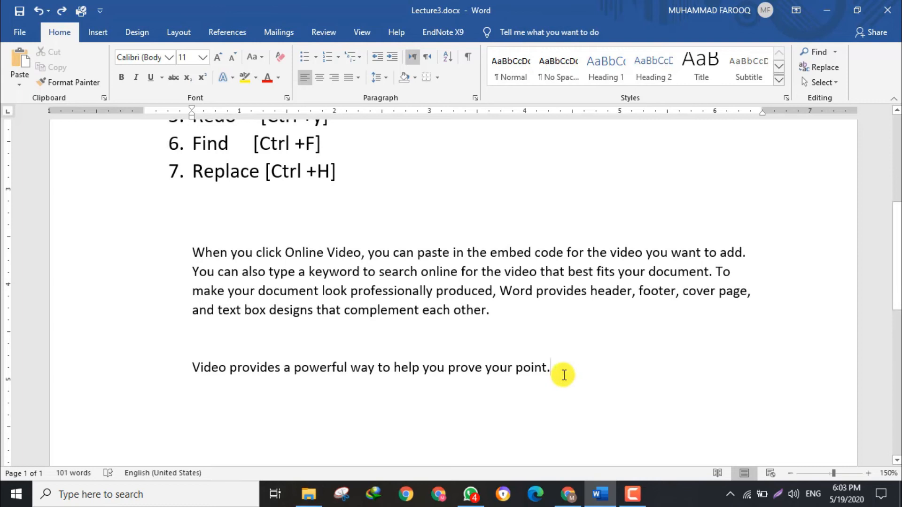
{"action": "key", "text": "ctrl+z"}
{"action": "key", "text": "ctrl+y"}
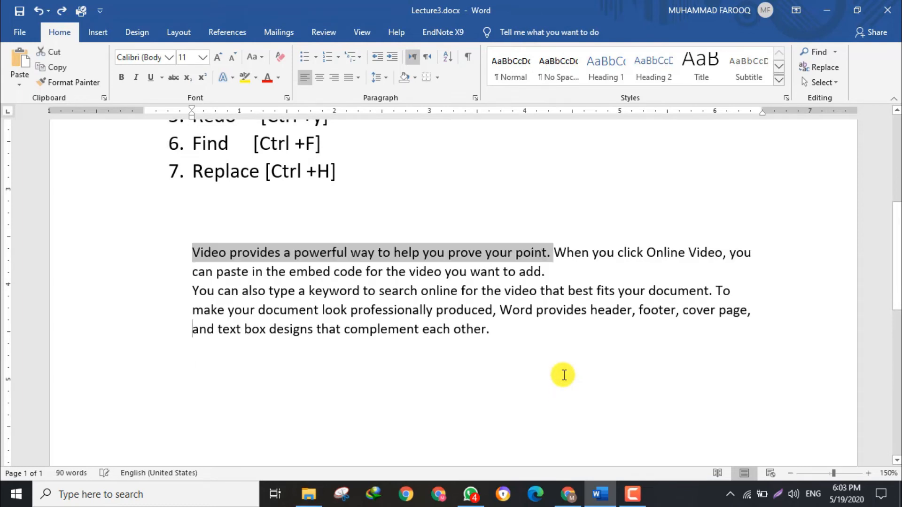
{"action": "left_click", "coordinate": [401, 271]}
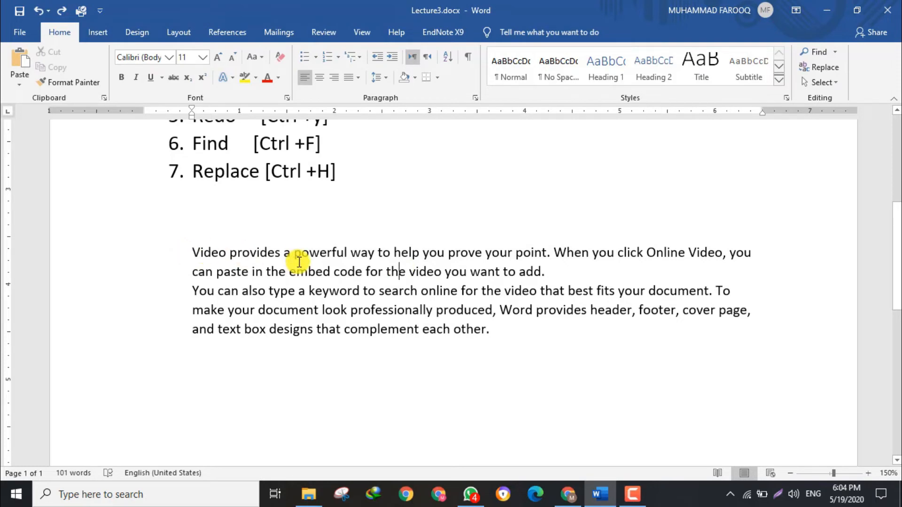
Show the Find options and search the document for "word", moving on to the match inside "keyword".
{"action": "key", "text": "ctrl+f"}
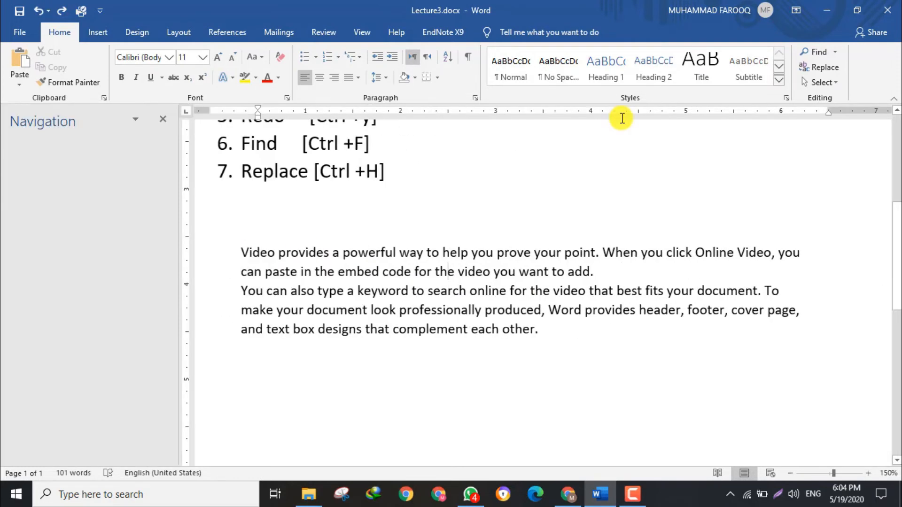
{"action": "left_click", "coordinate": [818, 54]}
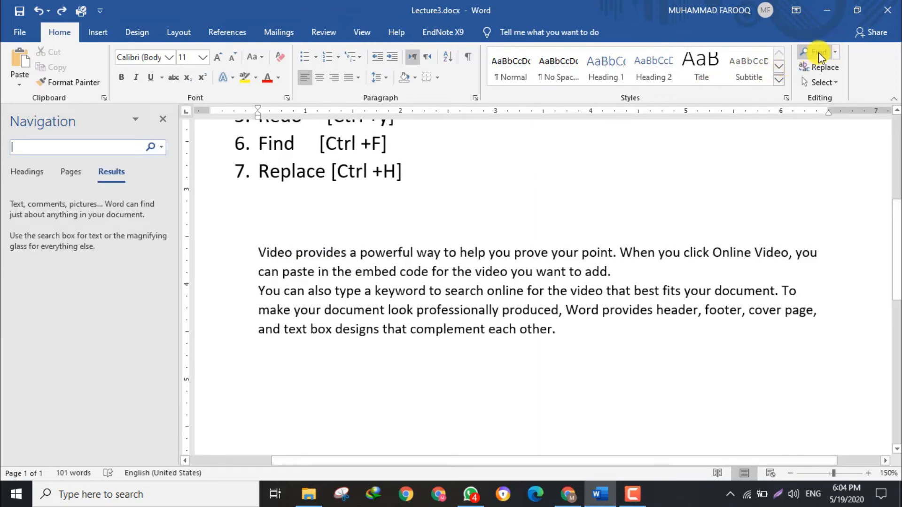
{"action": "left_click", "coordinate": [836, 53]}
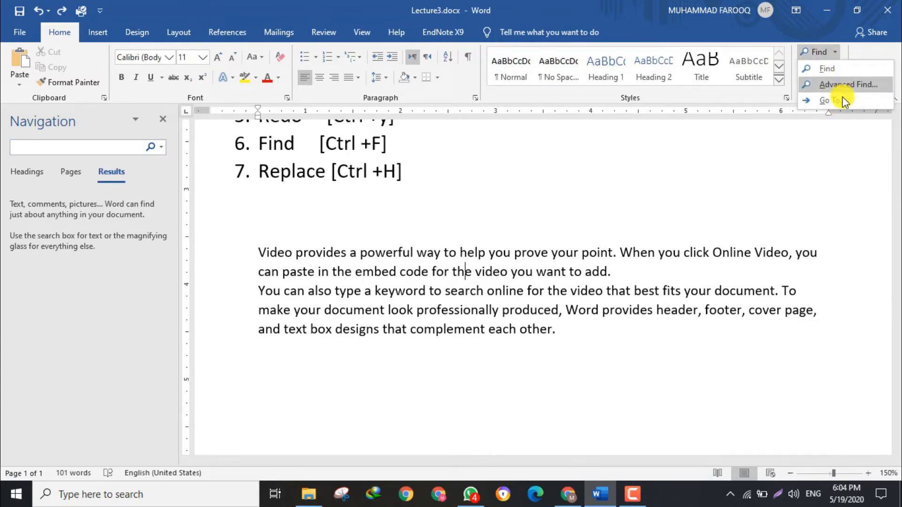
{"action": "left_click", "coordinate": [80, 147]}
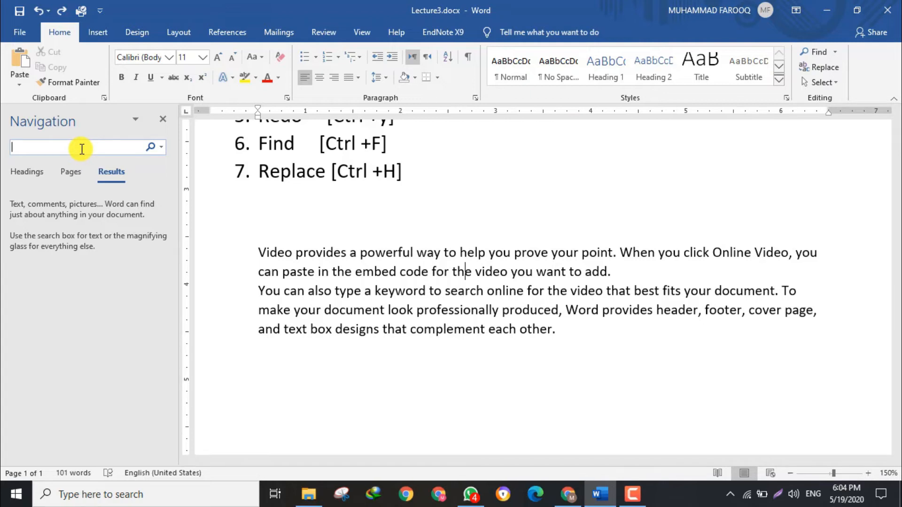
{"action": "type", "text": "word"}
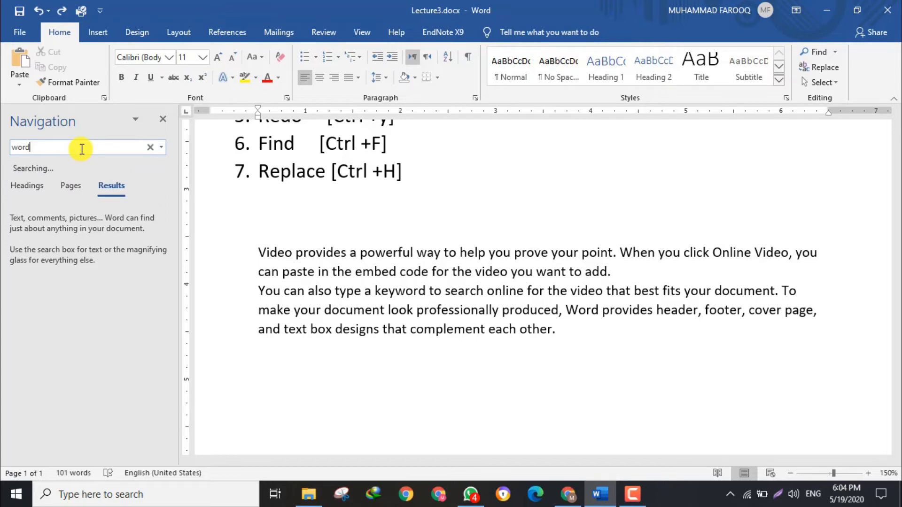
{"action": "key", "text": "Return"}
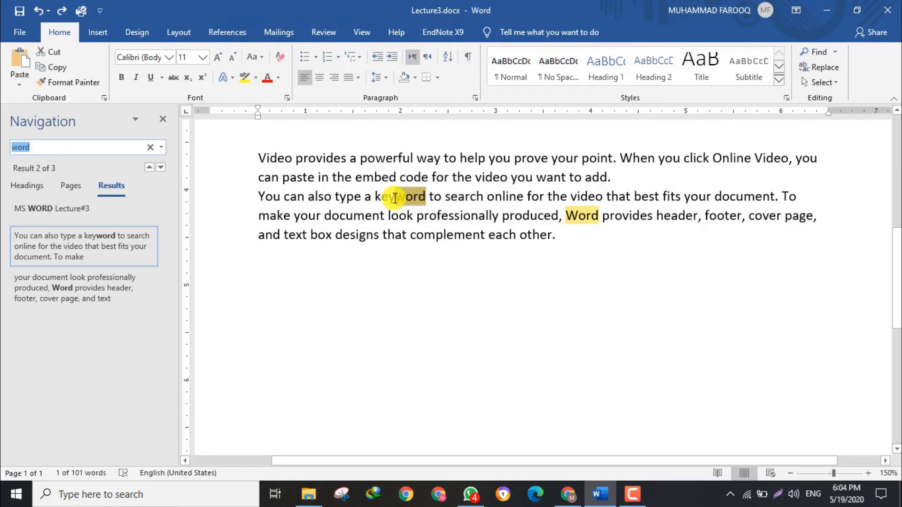
Search the document for "make" in place of the current search term.
{"action": "left_click", "coordinate": [256, 159]}
{"action": "left_click", "coordinate": [564, 239]}
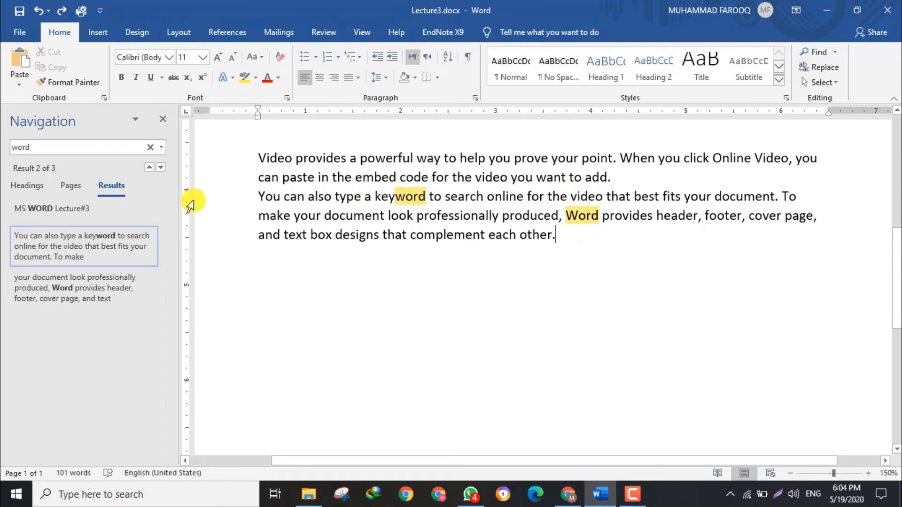
{"action": "left_click", "coordinate": [85, 147]}
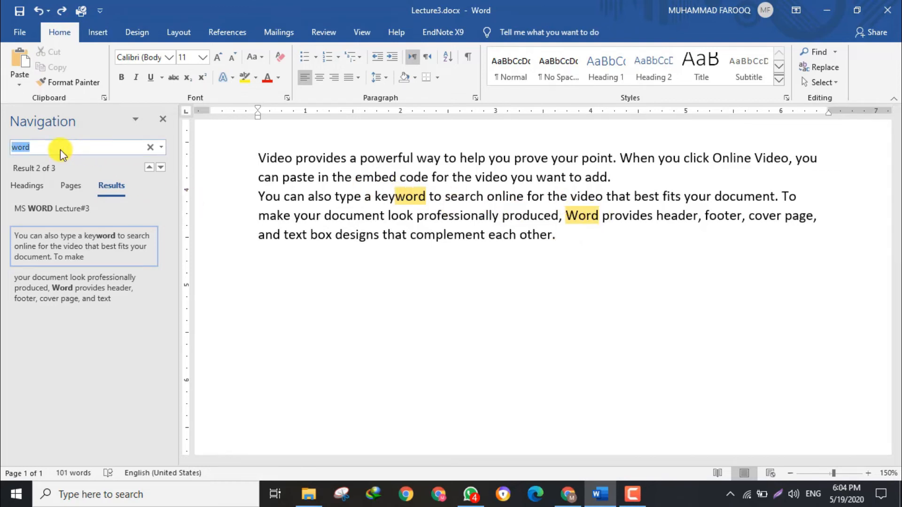
{"action": "left_click_drag", "start_coordinate": [64, 146], "coordinate": [3, 146]}
{"action": "type", "text": "make"}
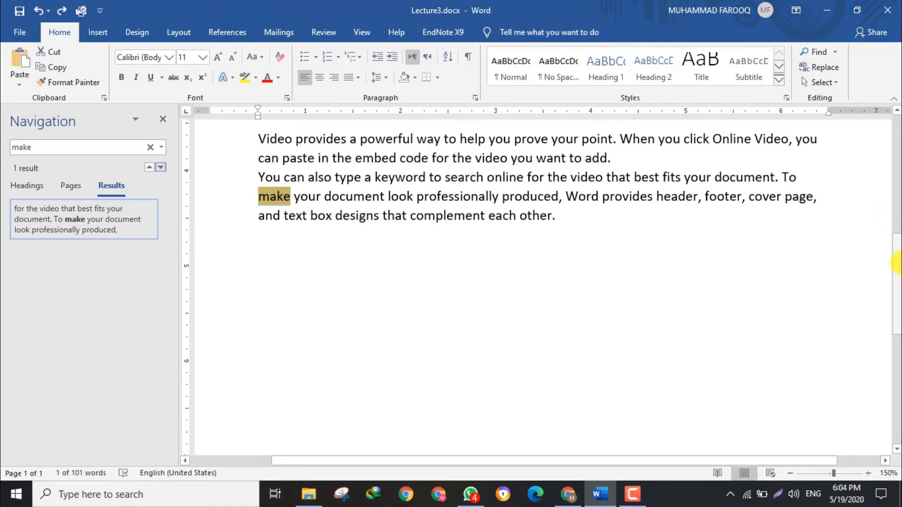
Clear the search, open Find and Replace, view its Find and Go To options, and return to the Replace options.
{"action": "left_click_drag", "start_coordinate": [897, 269], "coordinate": [897, 222]}
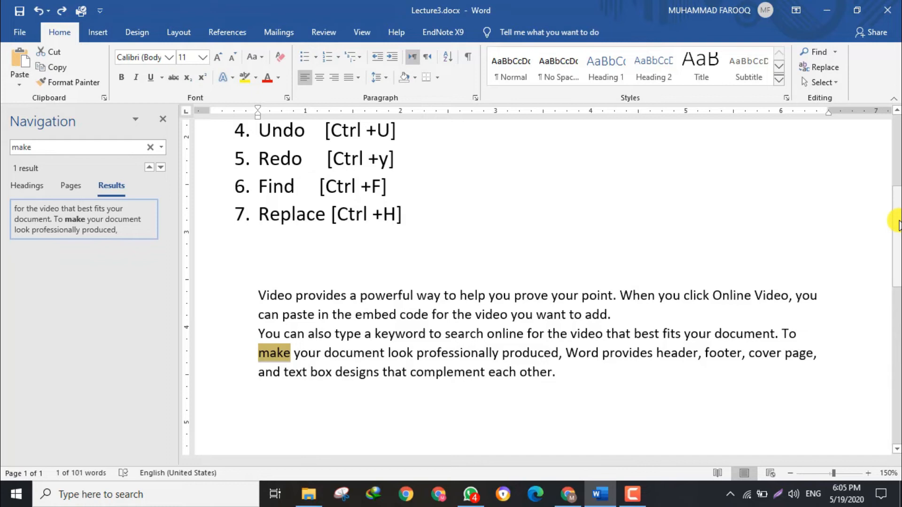
{"action": "mouse_move", "coordinate": [898, 224]}
{"action": "left_mouse_down"}
{"action": "mouse_move", "coordinate": [898, 169]}
{"action": "mouse_move", "coordinate": [898, 252]}
{"action": "mouse_move", "coordinate": [897, 212]}
{"action": "left_mouse_up"}
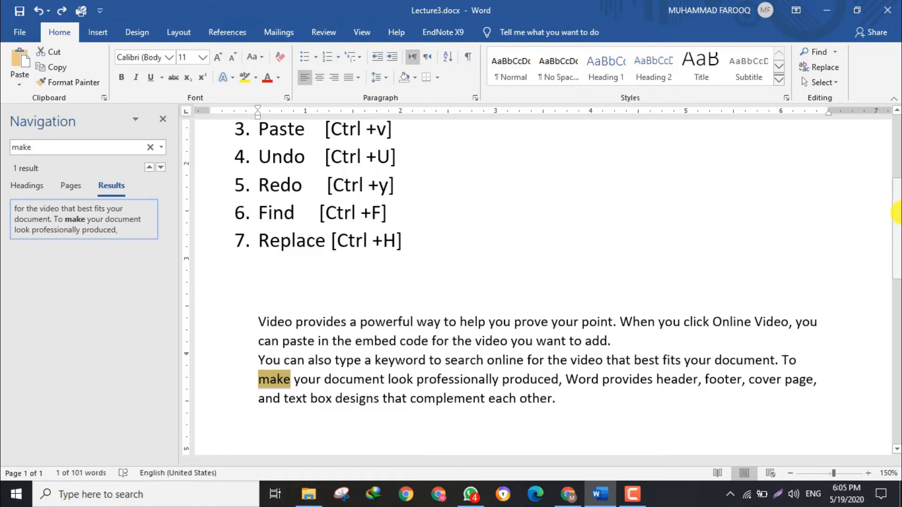
{"action": "key", "text": "Escape"}
{"action": "key", "text": "ctrl+h"}
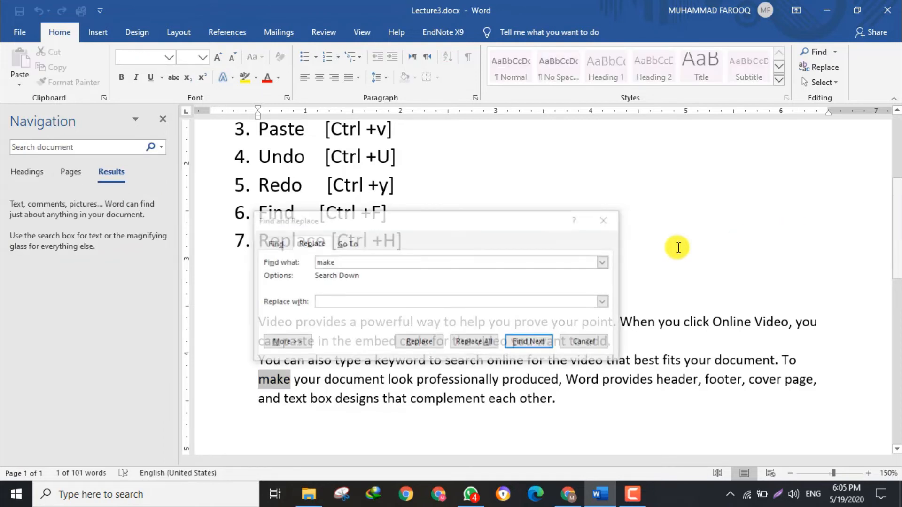
{"action": "left_click_drag", "start_coordinate": [427, 225], "coordinate": [423, 171]}
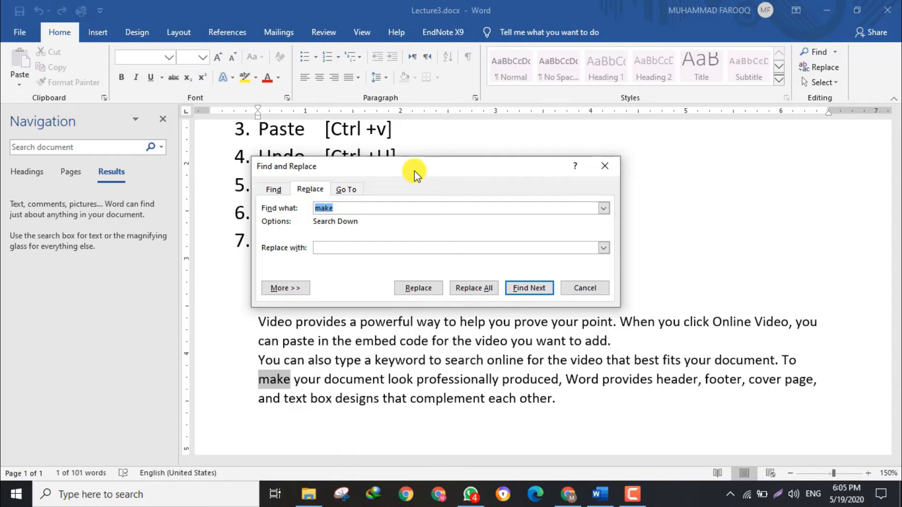
{"action": "left_click", "coordinate": [274, 189]}
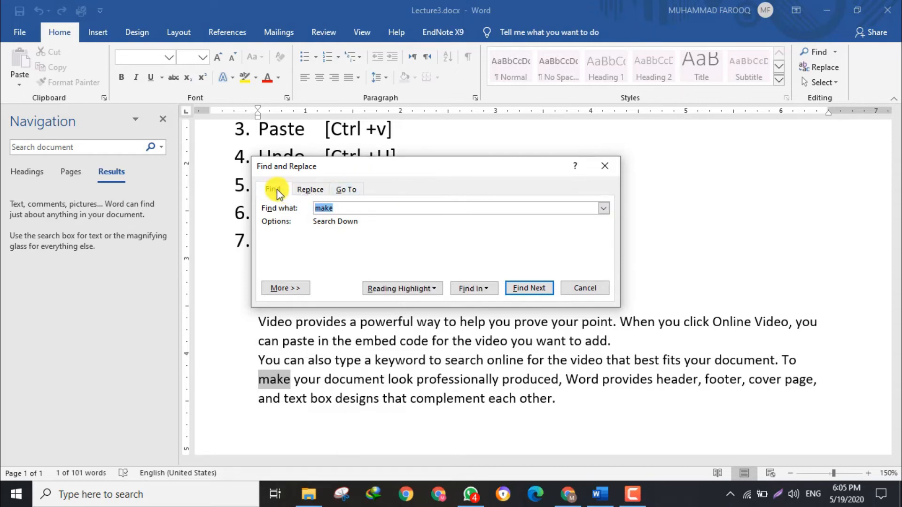
{"action": "left_click", "coordinate": [311, 190]}
{"action": "left_click", "coordinate": [353, 190]}
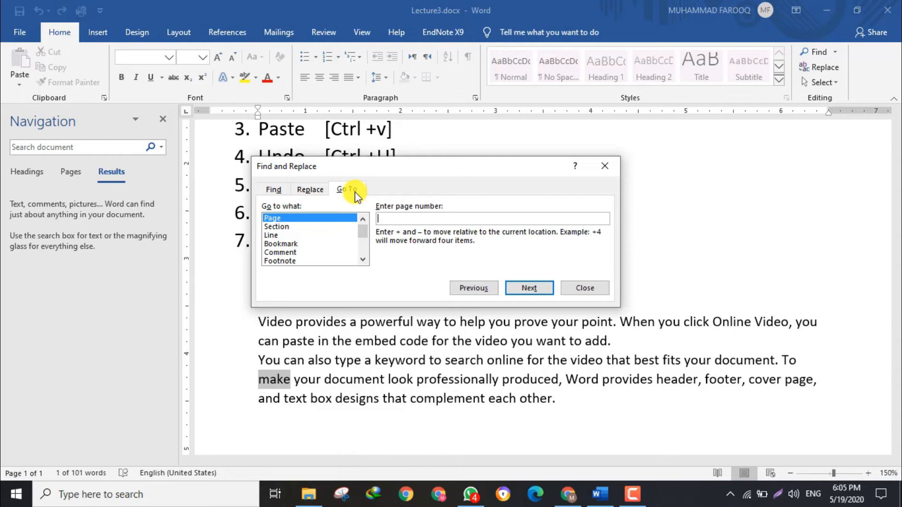
{"action": "left_click", "coordinate": [312, 190]}
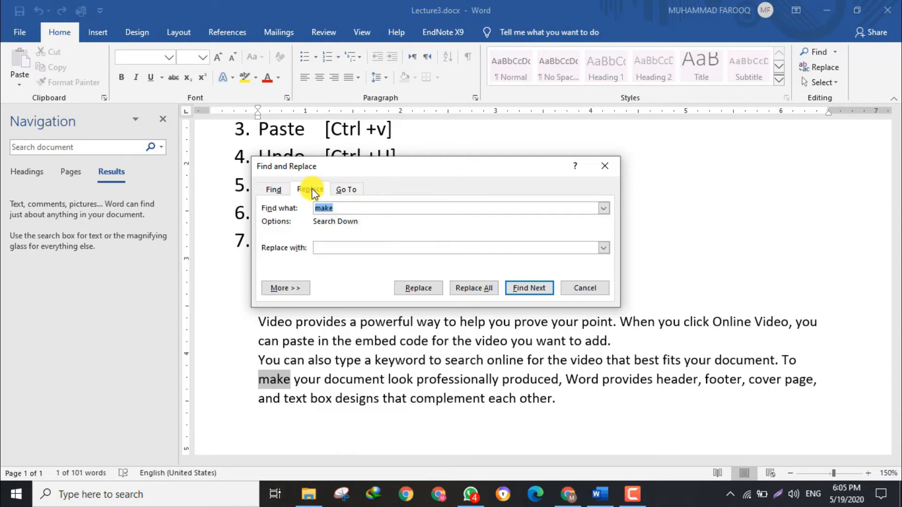
Set the text to find to "word" and the replacement text to "wod".
{"action": "left_click", "coordinate": [358, 209]}
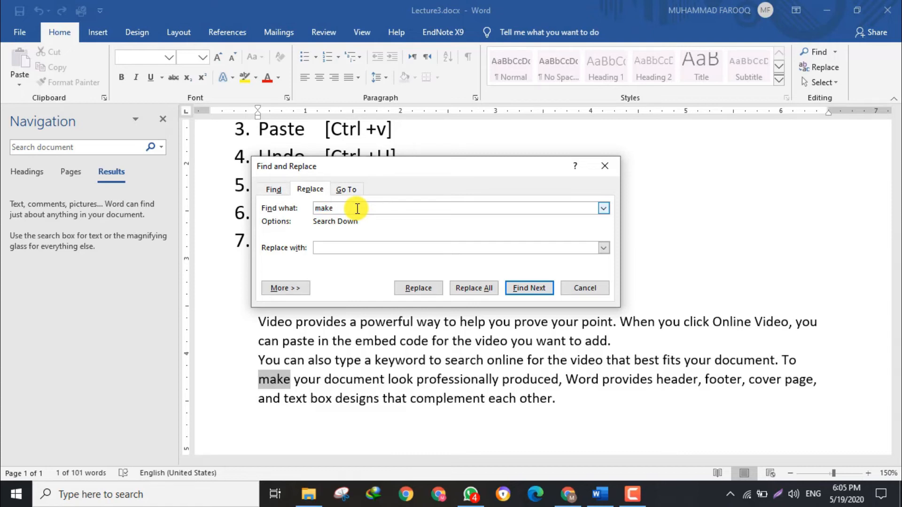
{"action": "key", "text": "BackSpace"}
{"action": "key", "text": "BackSpace"}
{"action": "key", "text": "BackSpace"}
{"action": "key", "text": "BackSpace"}
{"action": "type", "text": "word"}
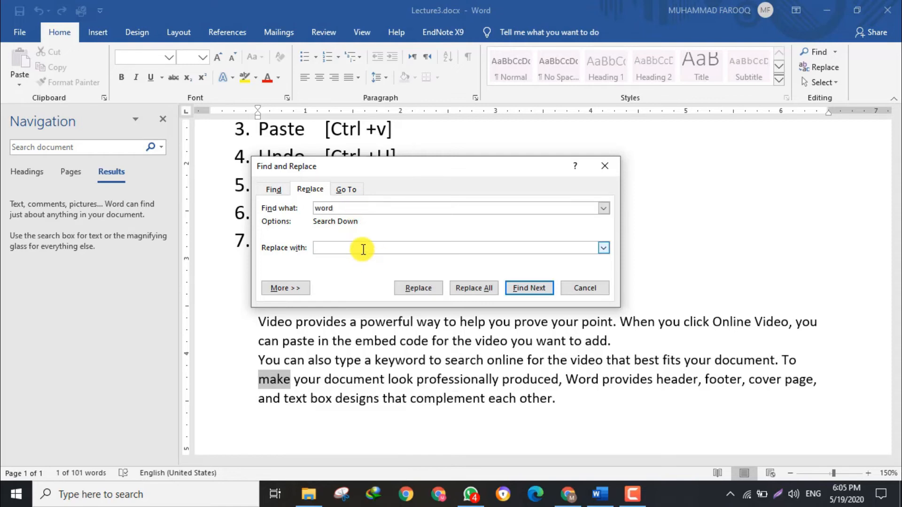
{"action": "type", "text": "wor"}
{"action": "key", "text": "BackSpace"}
{"action": "type", "text": "d"}
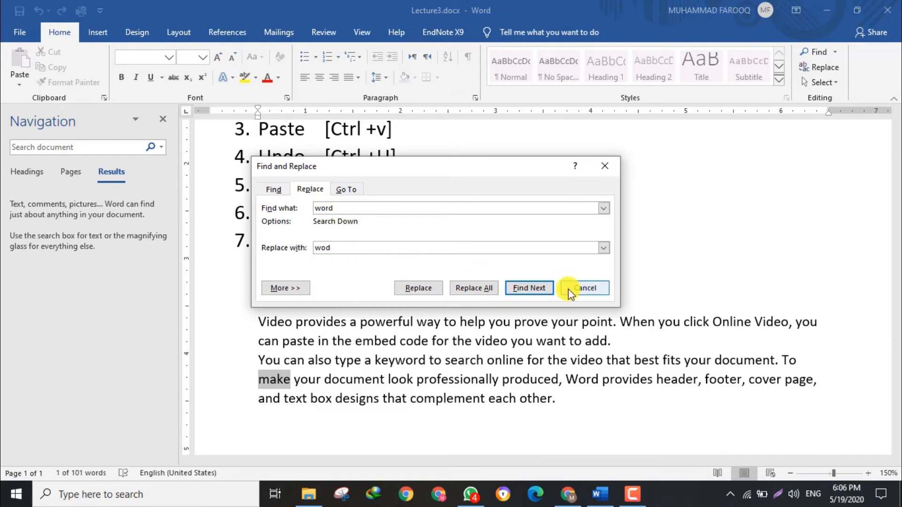
Step through the matches for "word", continuing from the document's beginning, and close Find and Replace without replacing anything.
{"action": "left_click", "coordinate": [529, 289]}
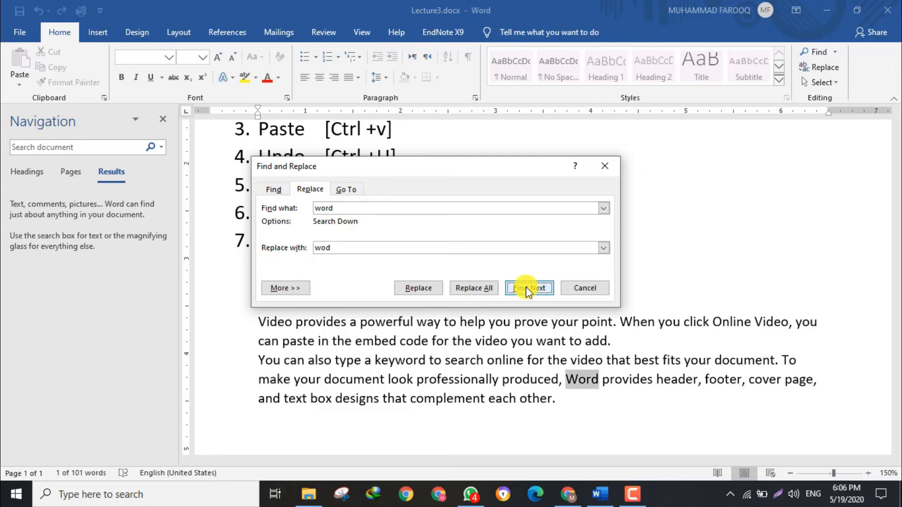
{"action": "left_click", "coordinate": [529, 288]}
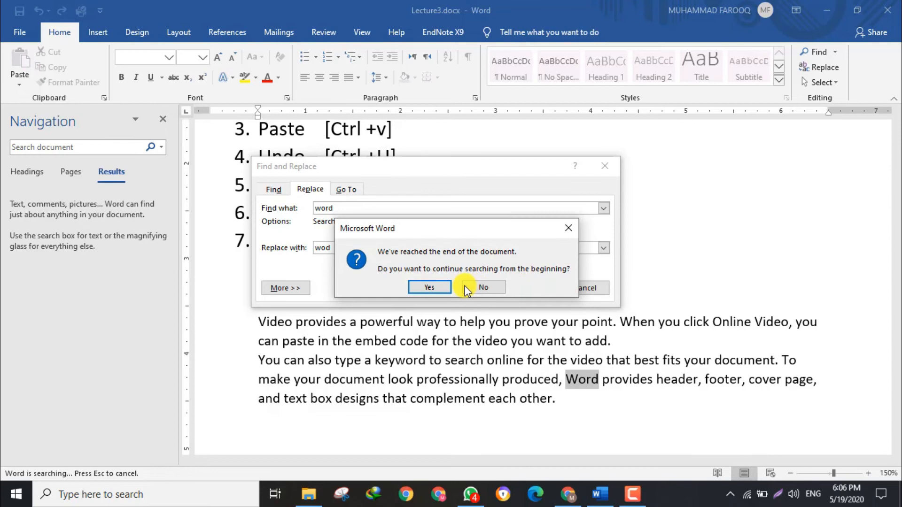
{"action": "left_click", "coordinate": [424, 288]}
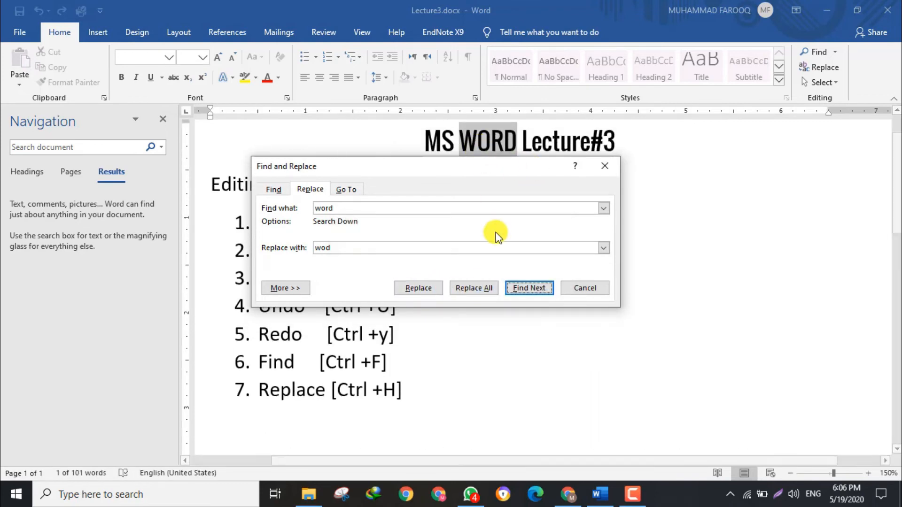
{"action": "left_click", "coordinate": [589, 288]}
{"action": "left_click", "coordinate": [614, 161]}
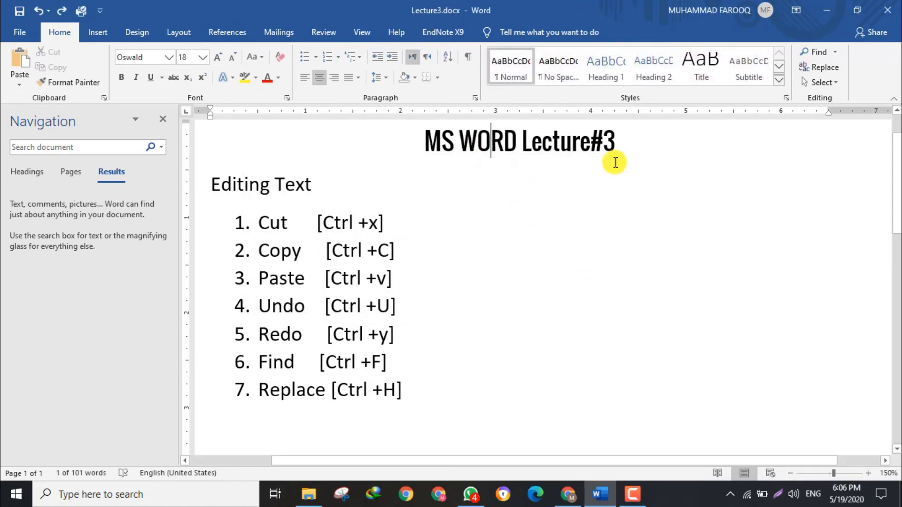
Reopen Find and Replace from the second sample paragraph and set the text to find to "make".
{"action": "left_click_drag", "start_coordinate": [898, 181], "coordinate": [897, 288]}
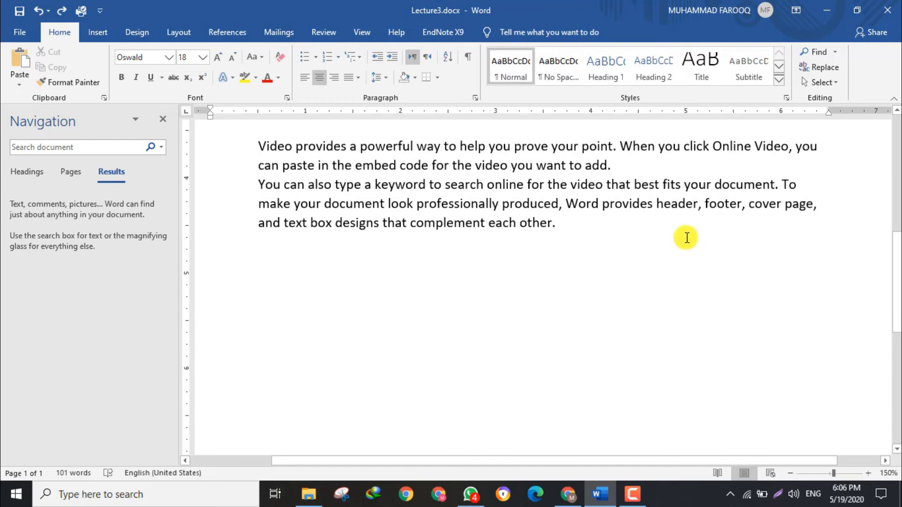
{"action": "left_click_drag", "start_coordinate": [898, 239], "coordinate": [898, 208]}
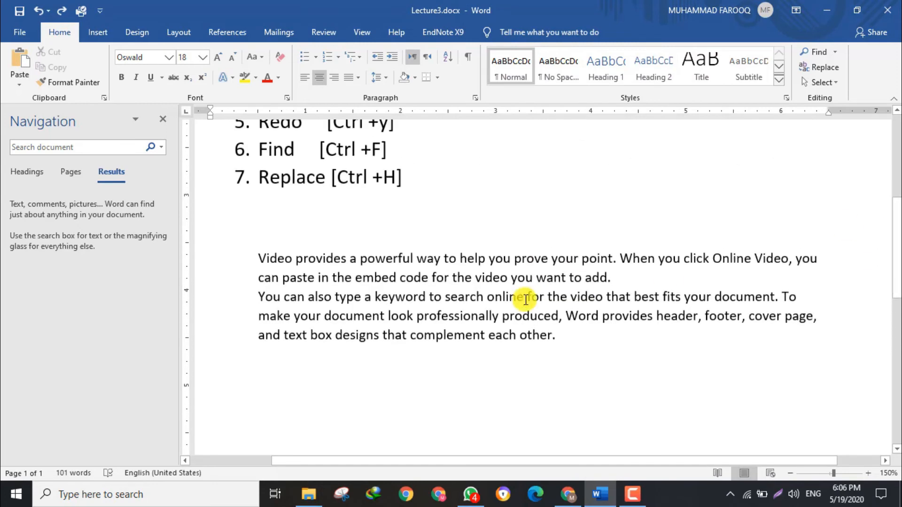
{"action": "left_click", "coordinate": [510, 298]}
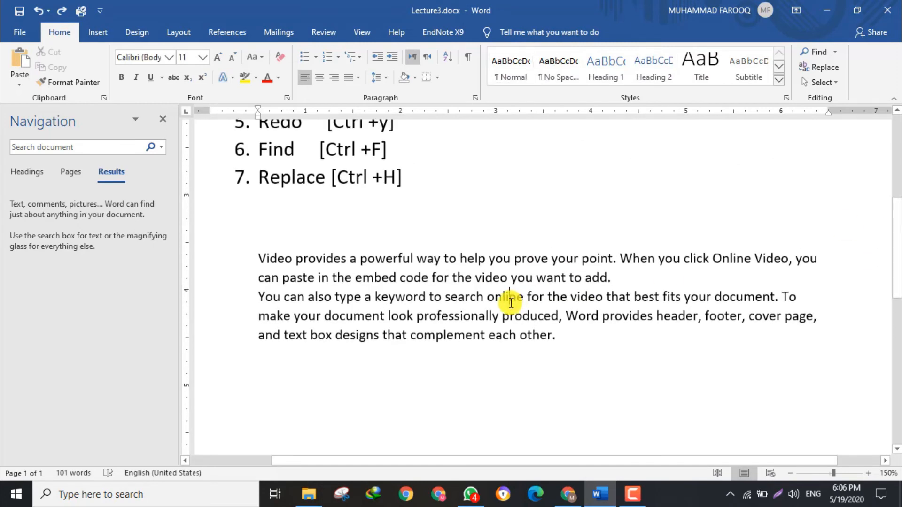
{"action": "key", "text": "ctrl+h"}
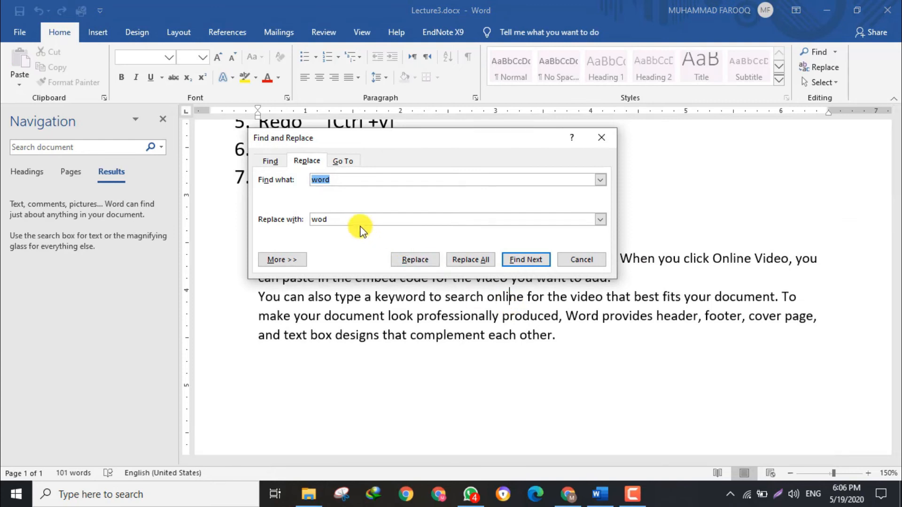
{"action": "type", "text": "make"}
{"action": "key", "text": "Tab"}
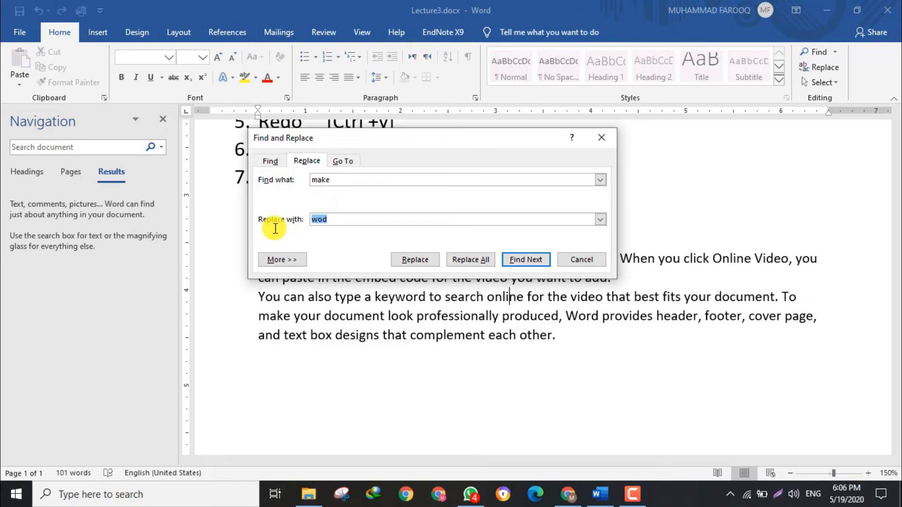
Set the replacement text to "work", replace all occurrences of "make", and close Find and Replace.
{"action": "type", "text": "wrk"}
{"action": "key", "text": "BackSpace"}
{"action": "key", "text": "BackSpace"}
{"action": "key", "text": "BackSpace"}
{"action": "type", "text": "work"}
{"action": "left_click", "coordinate": [473, 262]}
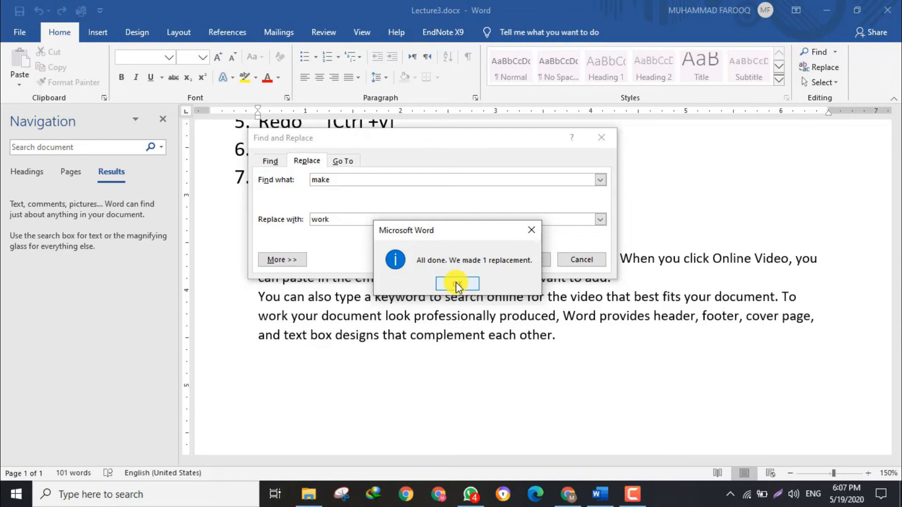
{"action": "left_click", "coordinate": [457, 283]}
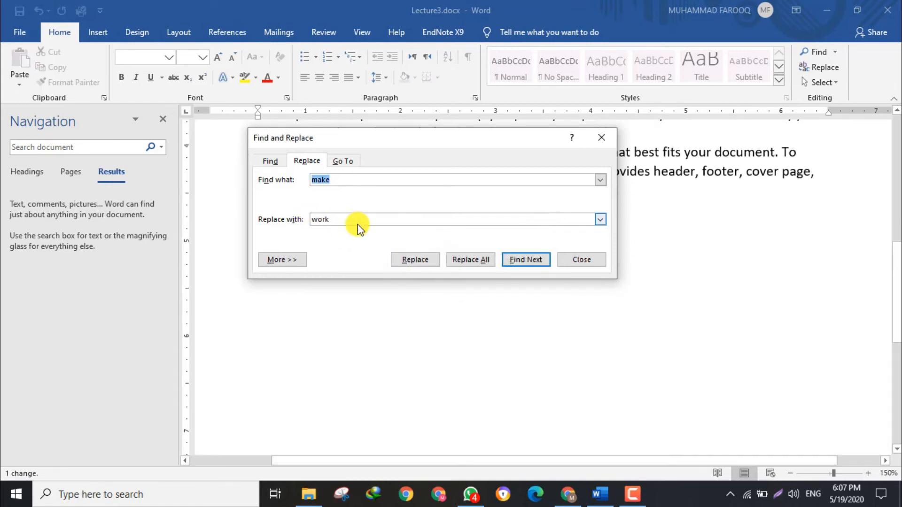
{"action": "left_click", "coordinate": [579, 259]}
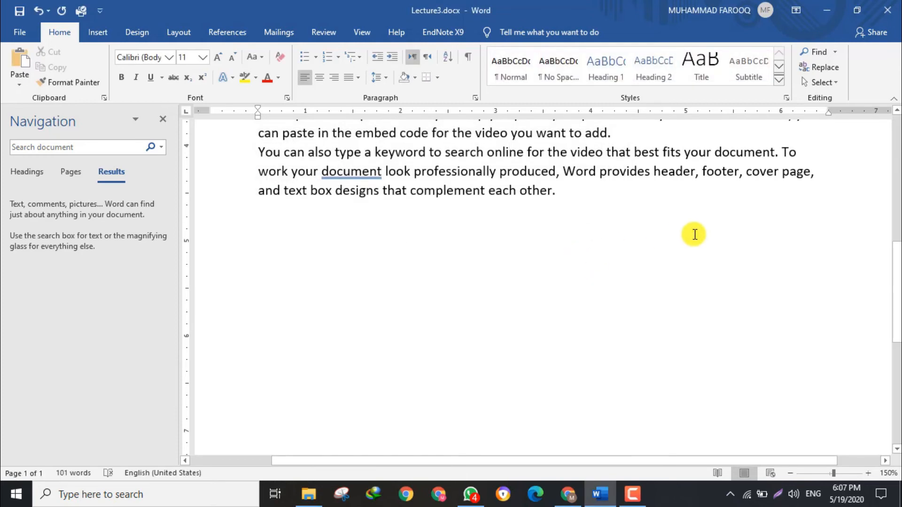
{"action": "double_click", "coordinate": [332, 171]}
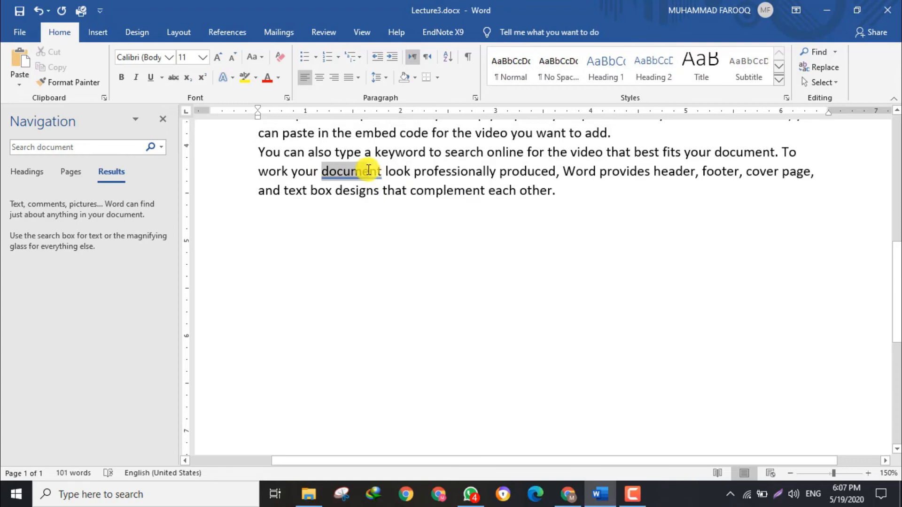
{"action": "left_click", "coordinate": [362, 170]}
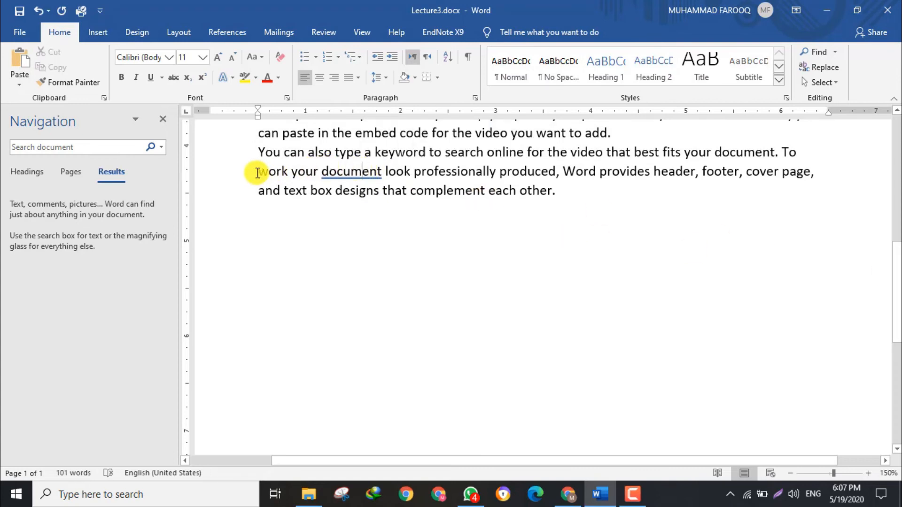
{"action": "left_click_drag", "start_coordinate": [257, 173], "coordinate": [276, 172]}
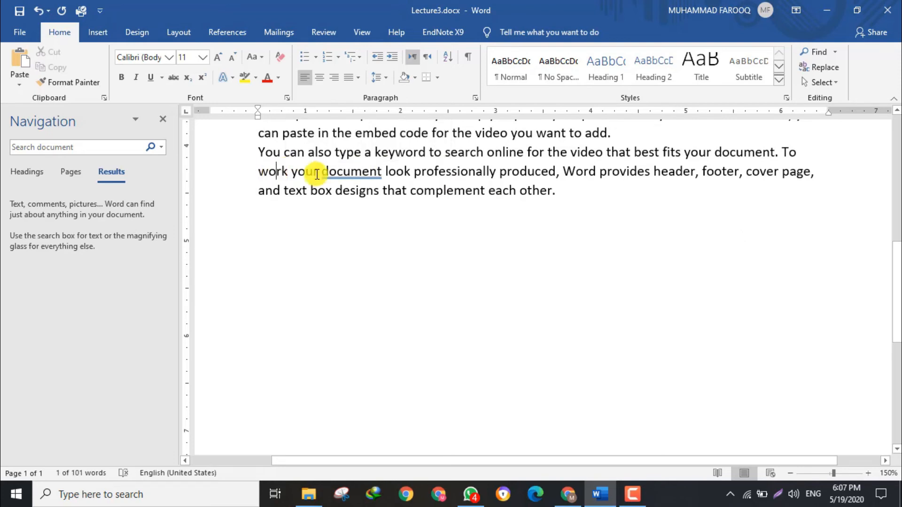
Return to the lecture title and shortcut list, and close the Navigation pane.
{"action": "left_click_drag", "start_coordinate": [897, 291], "coordinate": [793, 169]}
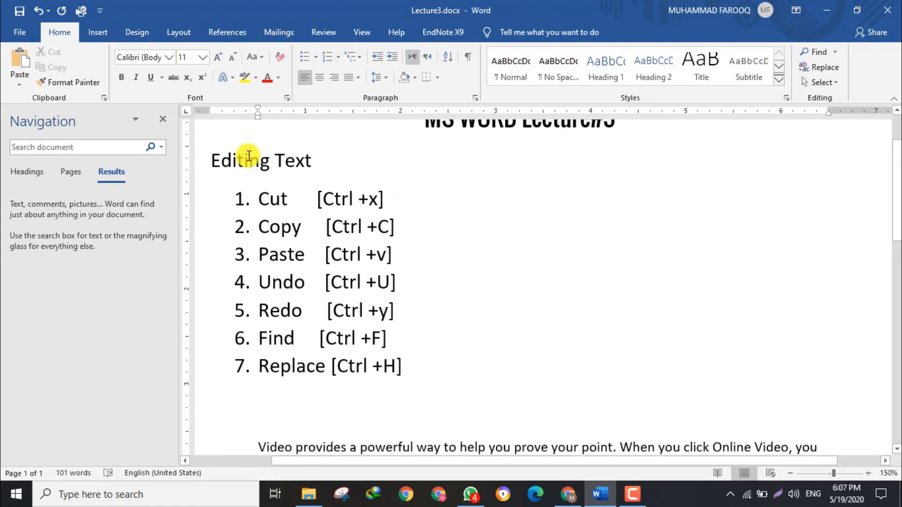
{"action": "left_click", "coordinate": [163, 119]}
{"action": "left_click_drag", "start_coordinate": [898, 221], "coordinate": [897, 209]}
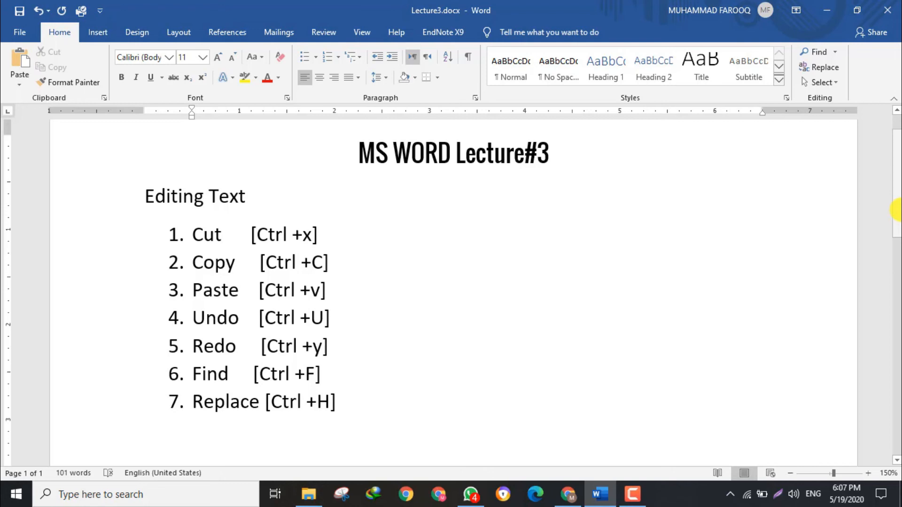
Write the sample-text formula =rand(p+s) on the empty line between the Replace list item and the sample paragraphs.
{"action": "scroll", "coordinate": [210, 429], "scroll_direction": "down", "scroll_amount": 3}
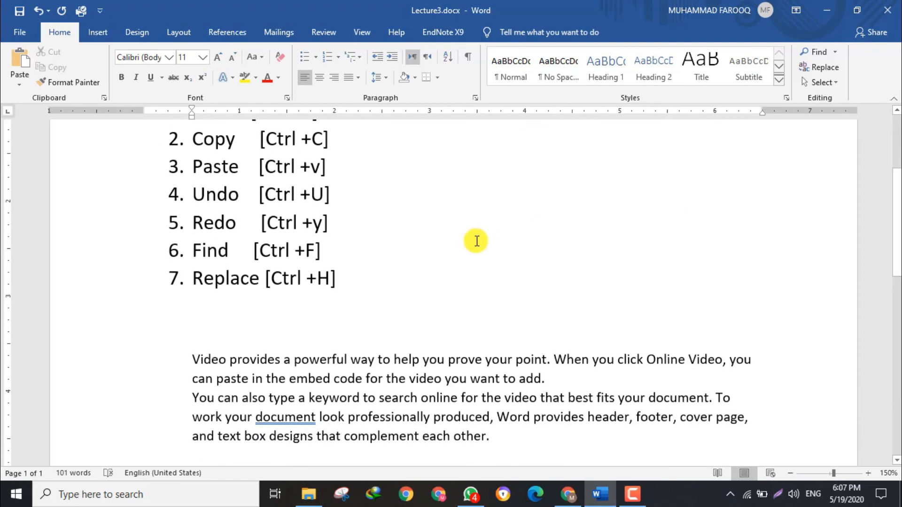
{"action": "left_click", "coordinate": [243, 313]}
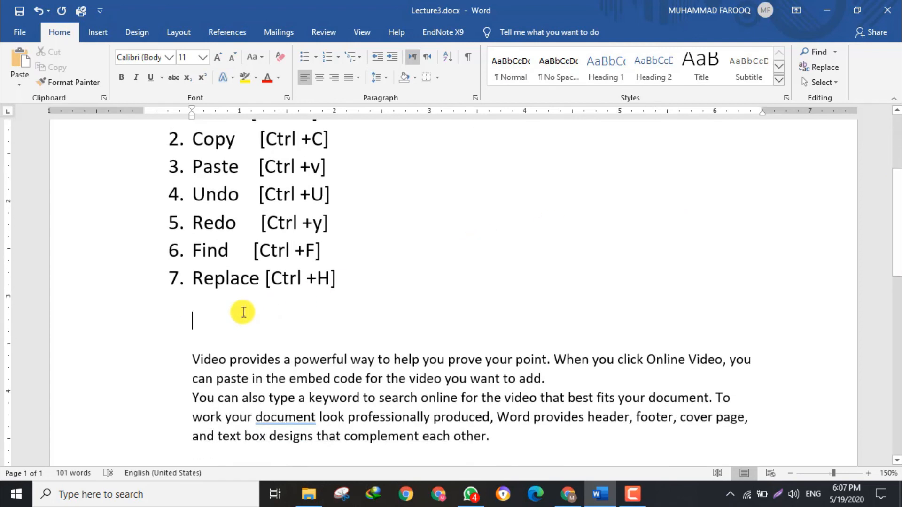
{"action": "type", "text": "="}
{"action": "key", "text": "ctrl+z"}
{"action": "key", "text": "ctrl+y"}
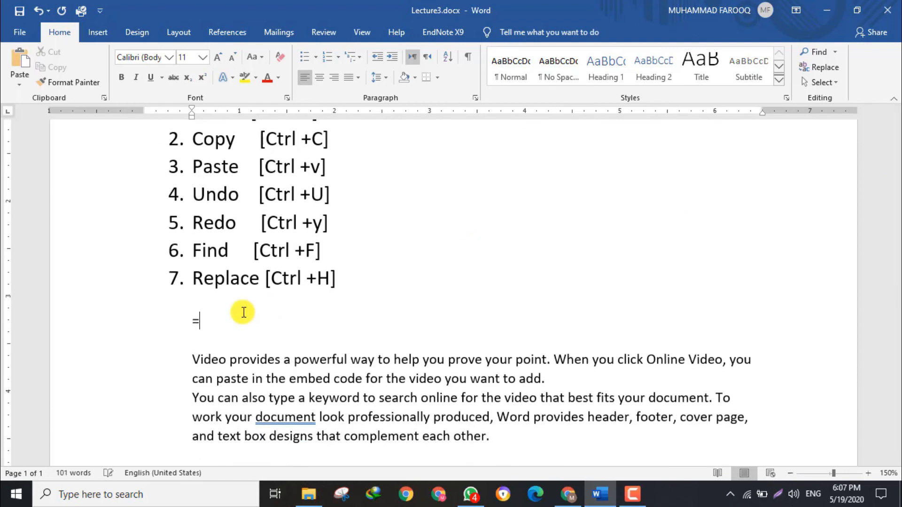
{"action": "type", "text": "rand"}
{"action": "type", "text": "()"}
{"action": "type", "text": "p"}
{"action": "type", "text": "+"}
{"action": "type", "text": "s"}
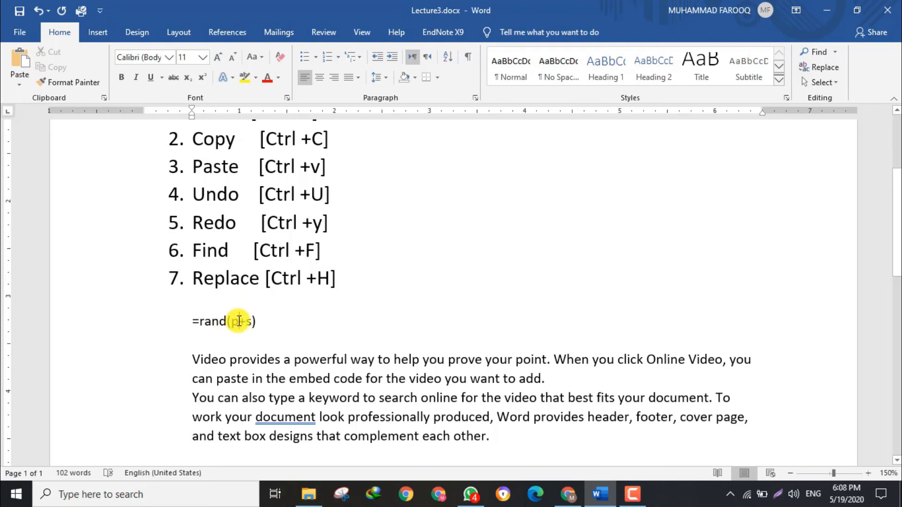
{"action": "double_click", "coordinate": [235, 322]}
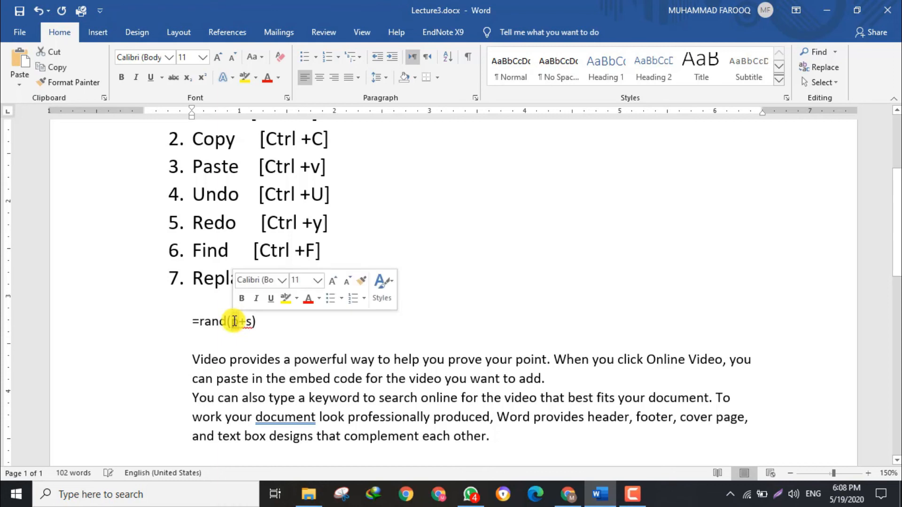
{"action": "left_click", "coordinate": [234, 323]}
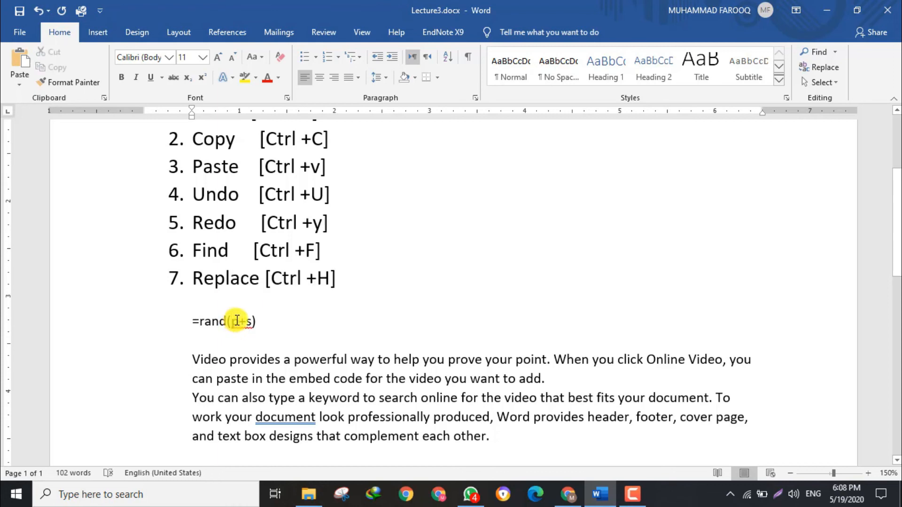
Highlight the p and s arguments of the =rand(p+s) formula one after the other.
{"action": "double_click", "coordinate": [233, 321]}
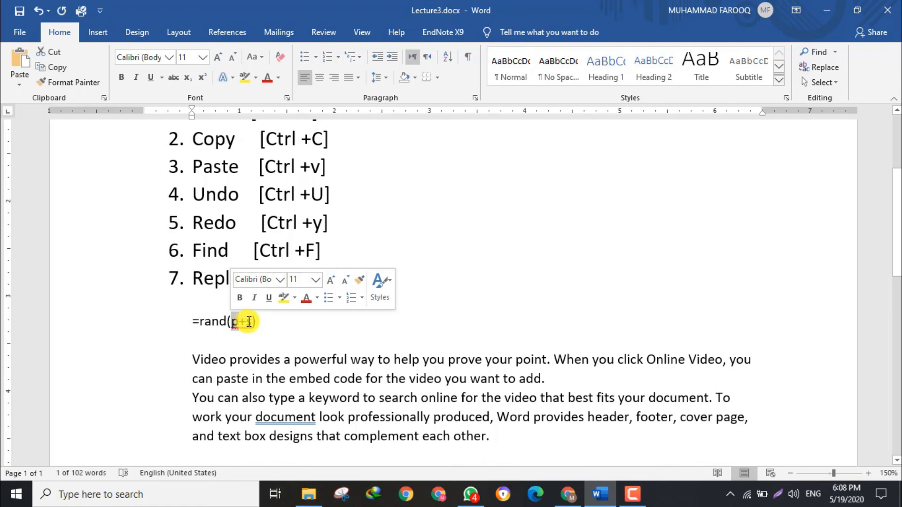
{"action": "left_click", "coordinate": [249, 322]}
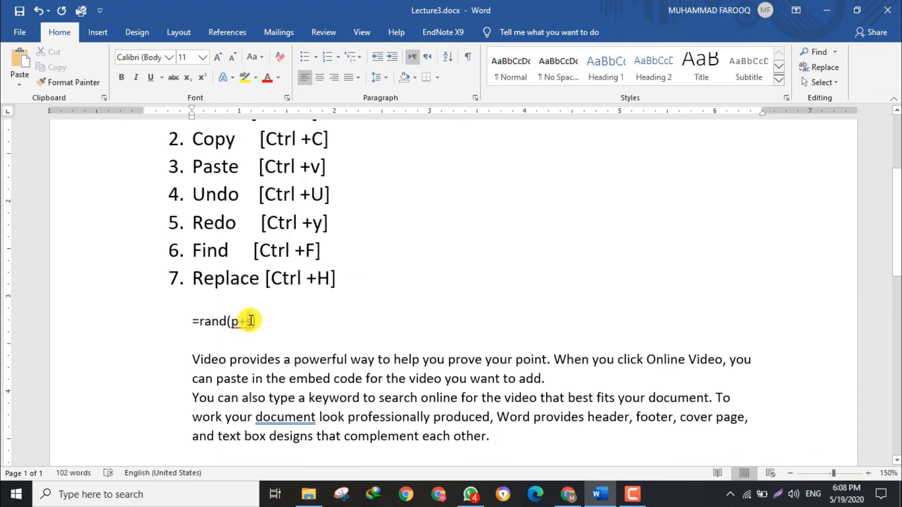
{"action": "double_click", "coordinate": [251, 321]}
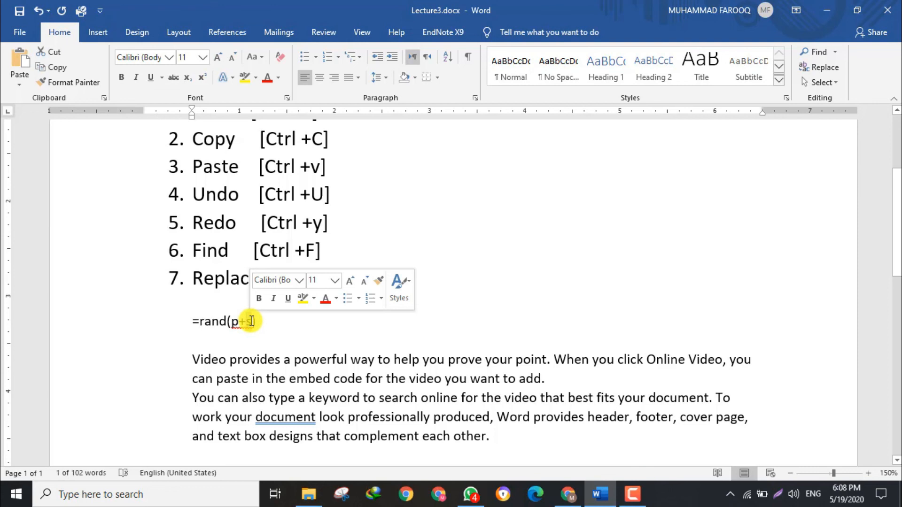
{"action": "left_click", "coordinate": [250, 321]}
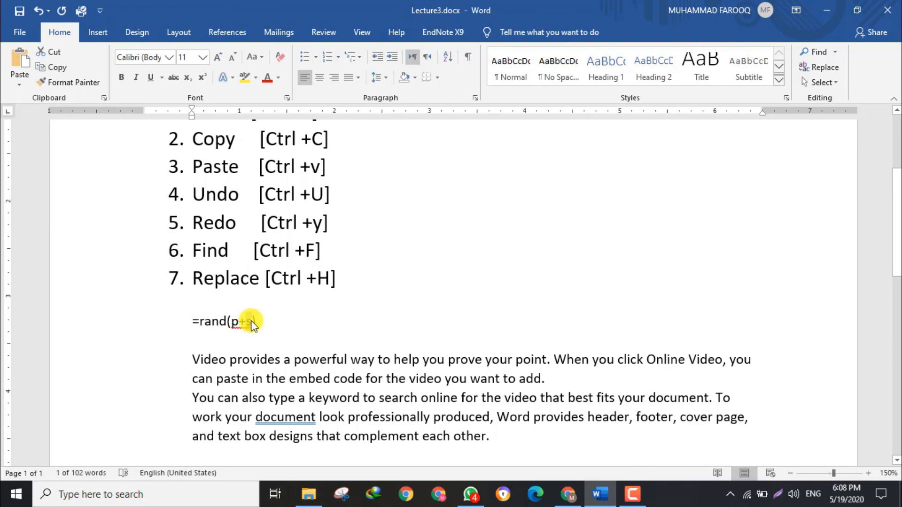
{"action": "double_click", "coordinate": [250, 322]}
{"action": "left_click", "coordinate": [249, 322]}
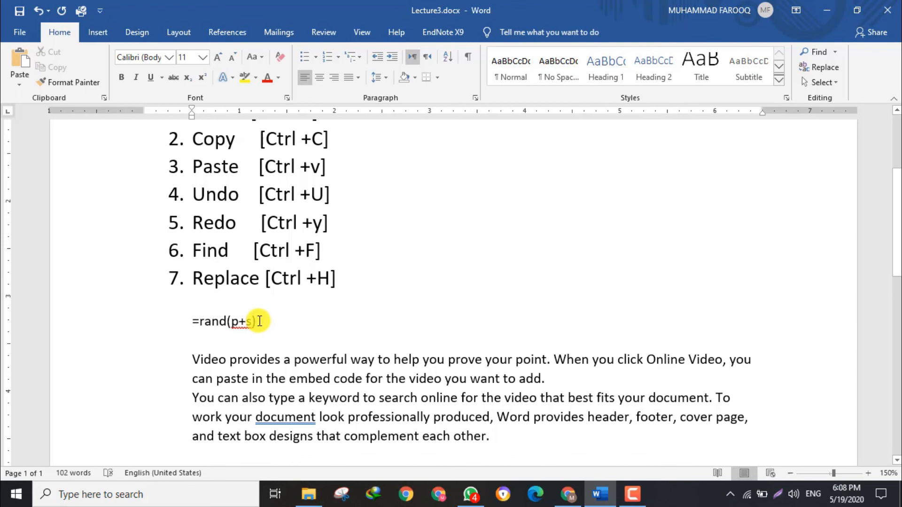
Change the formula's arguments to make it =rand(1+2) and try to generate sample text from it.
{"action": "key", "text": "Return"}
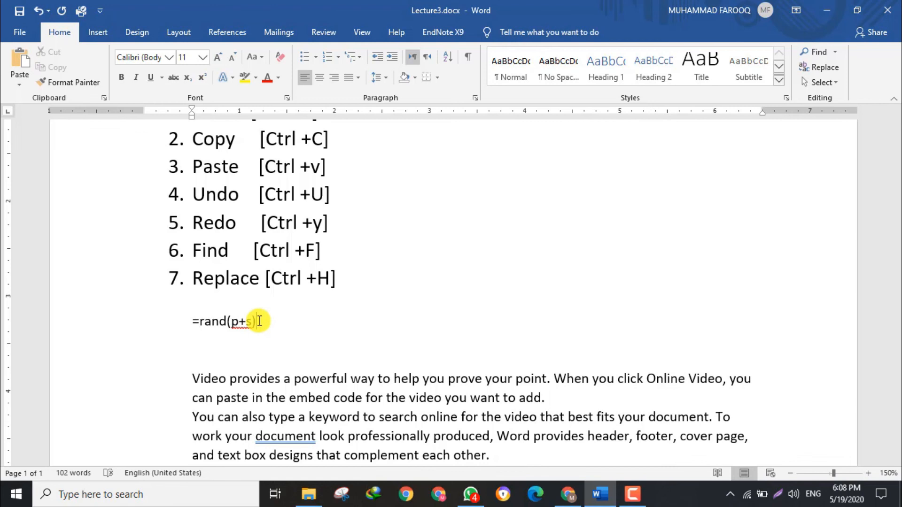
{"action": "left_click", "coordinate": [239, 323]}
{"action": "key", "text": "BackSpace"}
{"action": "type", "text": "1,"}
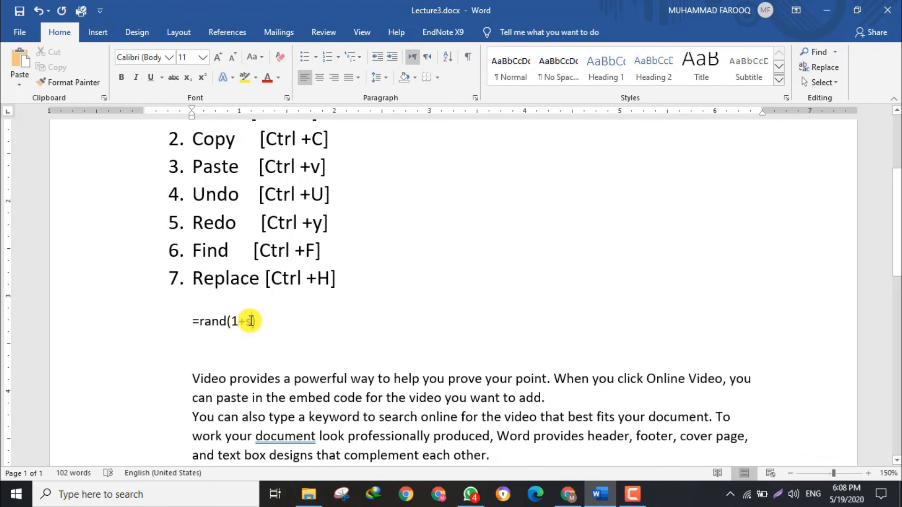
{"action": "type", "text": "2"}
{"action": "left_click", "coordinate": [251, 321]}
{"action": "key", "text": "BackSpace"}
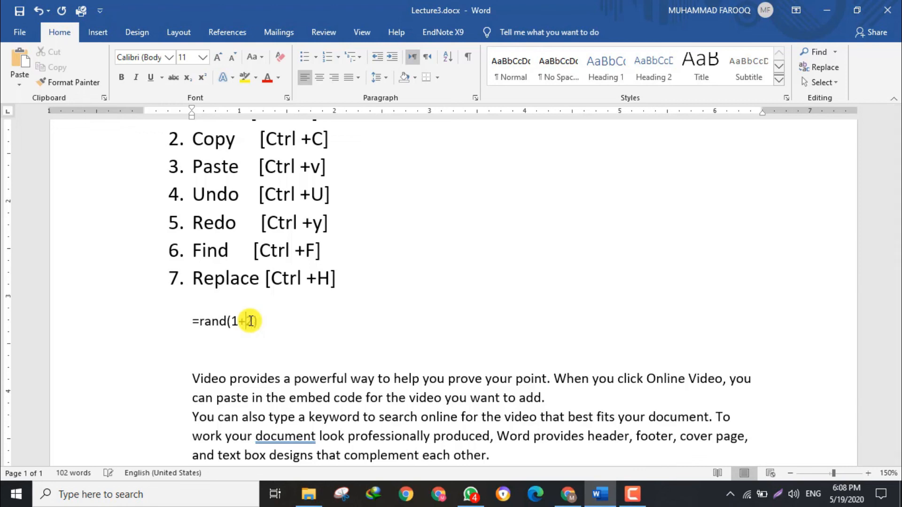
{"action": "key", "text": "Right"}
{"action": "key", "text": "Return"}
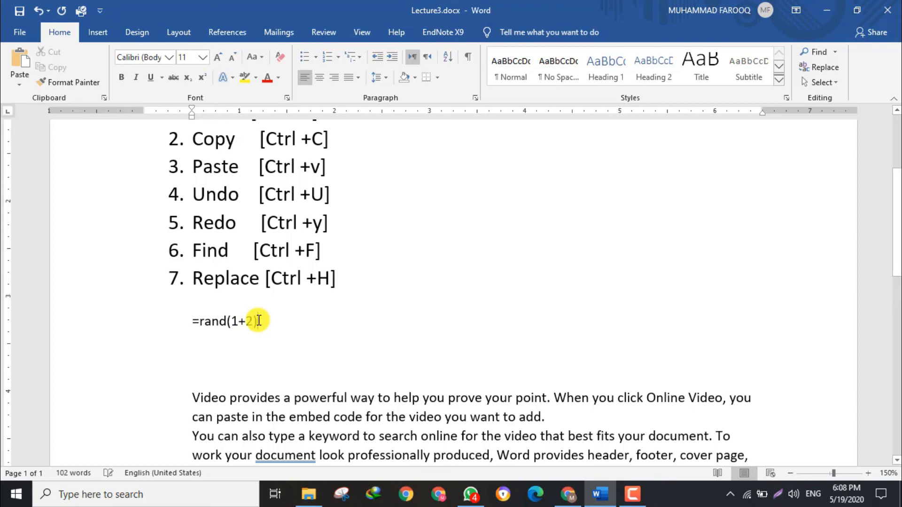
Delete the sample paragraphs below the formula, leaving blank lines beneath it.
{"action": "left_click_drag", "start_coordinate": [192, 391], "coordinate": [625, 444]}
{"action": "key", "text": "Delete"}
{"action": "key", "text": "BackSpace"}
{"action": "key", "text": "BackSpace"}
{"action": "key", "text": "BackSpace"}
{"action": "key", "text": "BackSpace"}
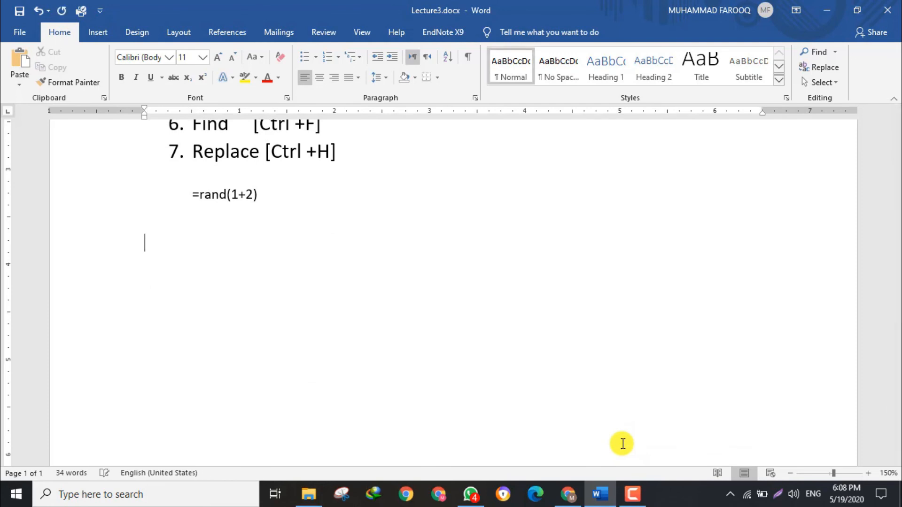
{"action": "key", "text": "Return"}
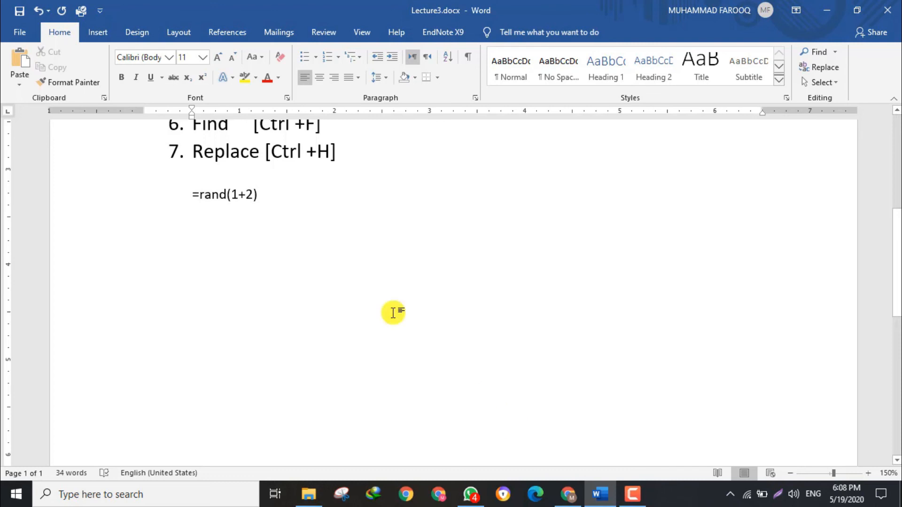
Replace the =rand(1+2) line with the formula =rand(2,3) and generate the sample text from it.
{"action": "left_click_drag", "start_coordinate": [264, 195], "coordinate": [175, 194]}
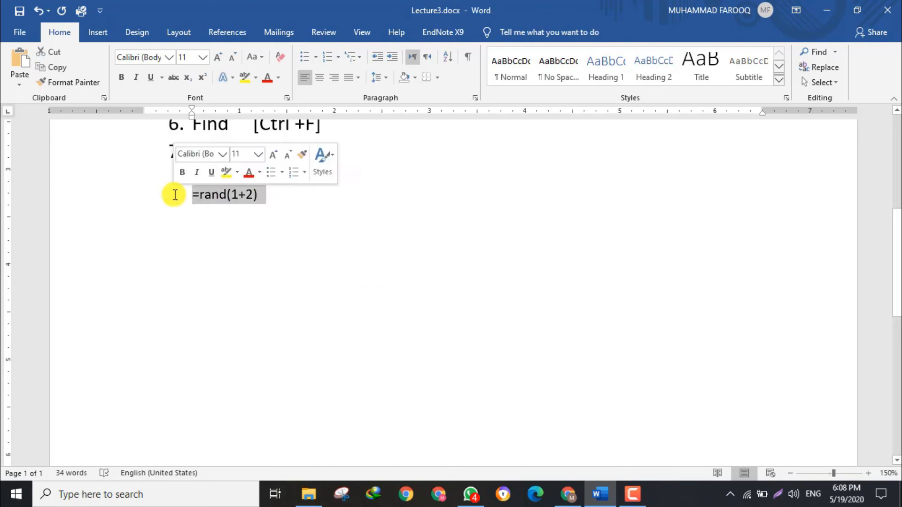
{"action": "key", "text": "Delete"}
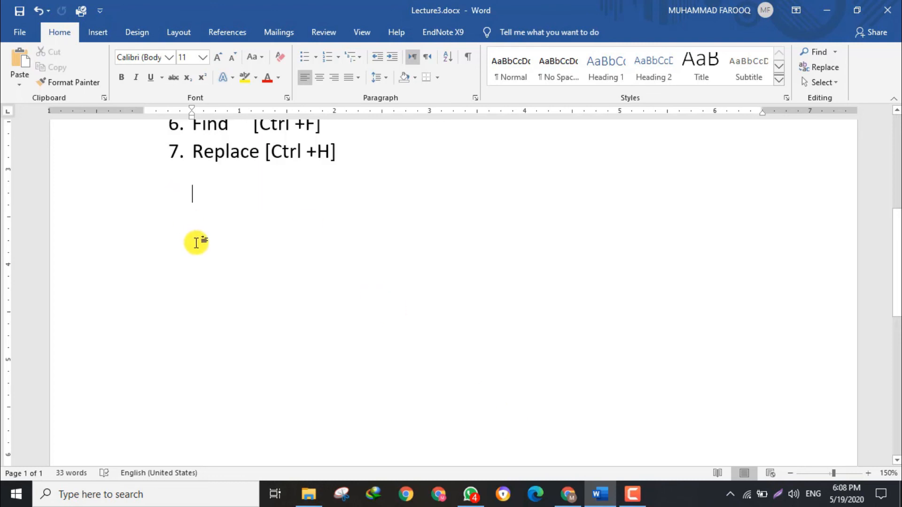
{"action": "key", "text": "ctrl+z"}
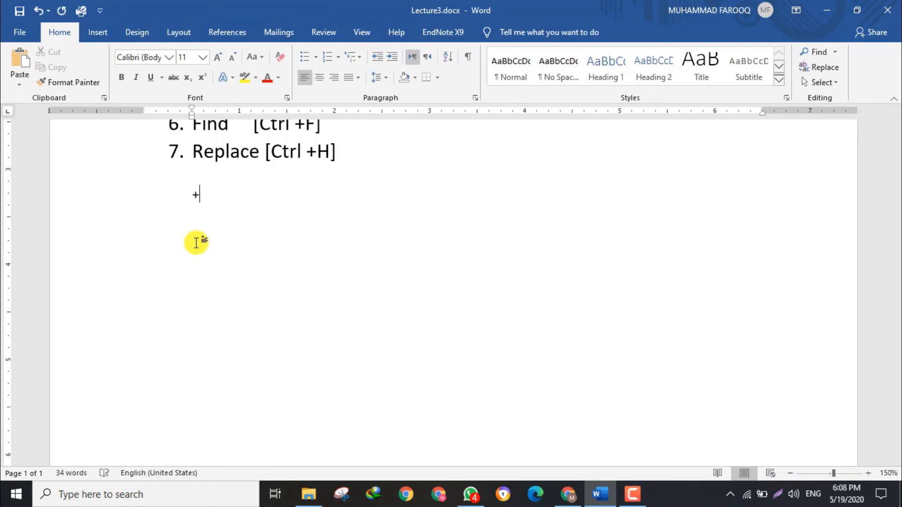
{"action": "type", "text": "=rand"}
{"action": "type", "text": "()"}
{"action": "type", "text": "2,2"}
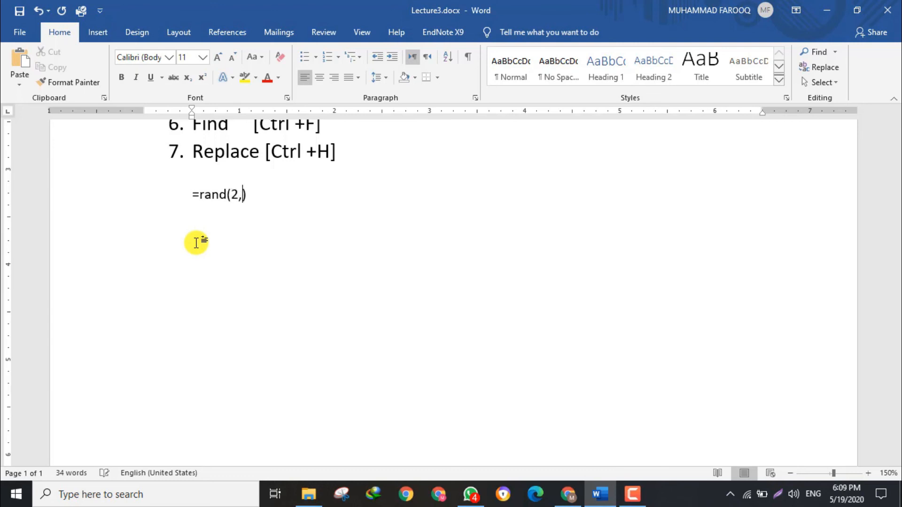
{"action": "key", "text": "BackSpace"}
{"action": "type", "text": "3"}
{"action": "key", "text": "Return"}
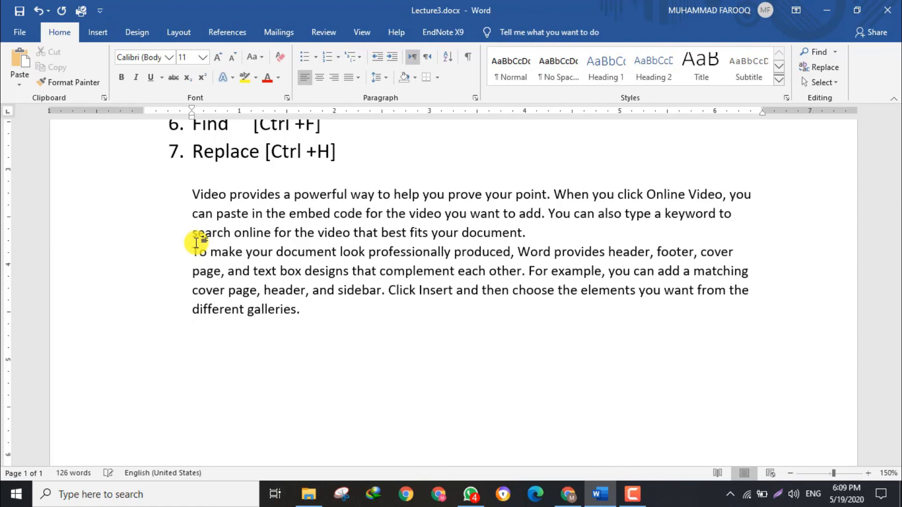
Undo the sample text generation to restore the formula line, and return to the lecture title.
{"action": "key", "text": "ctrl+z"}
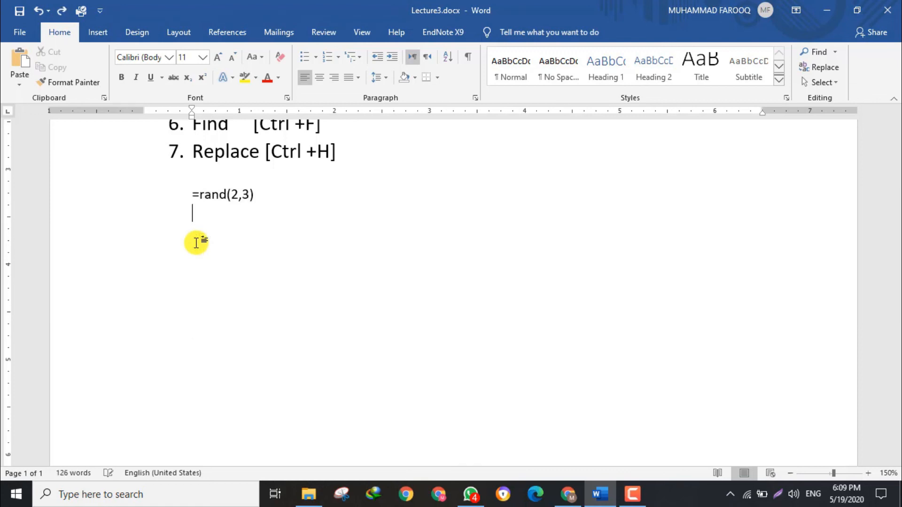
{"action": "left_click_drag", "start_coordinate": [897, 263], "coordinate": [897, 185]}
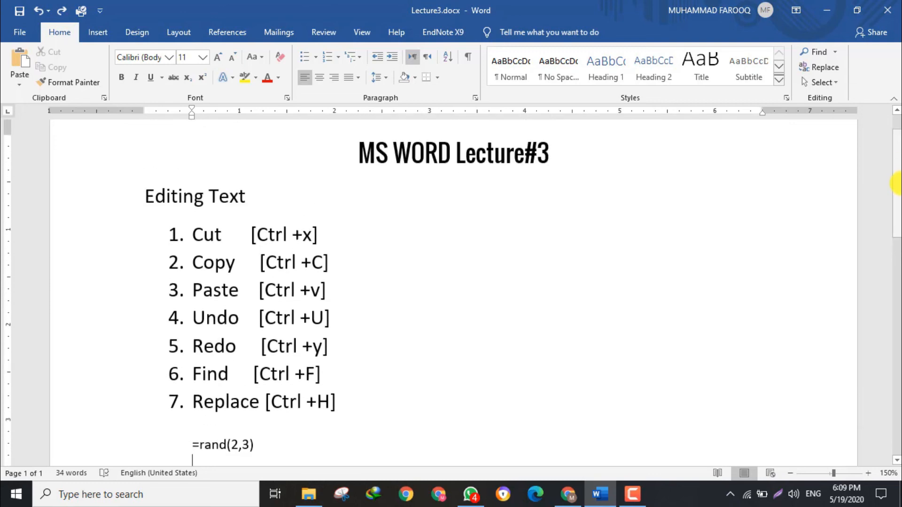